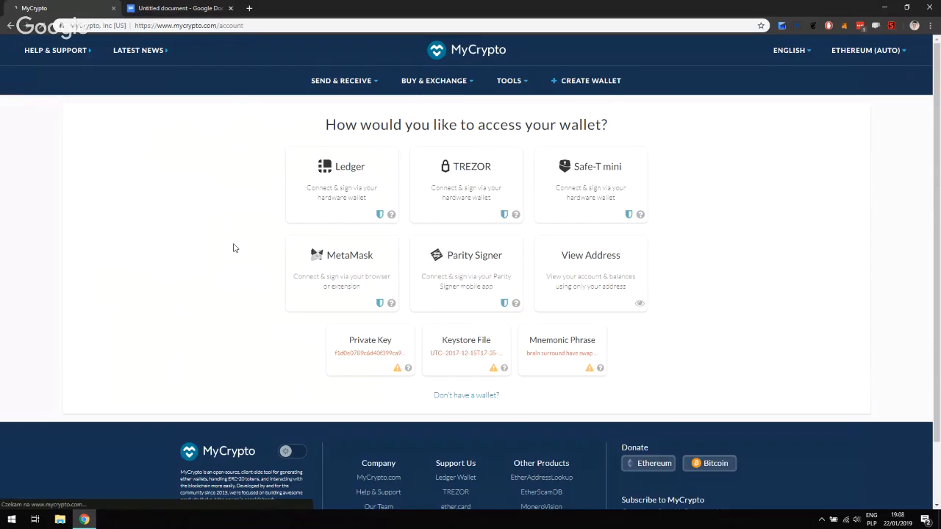
Reload MyCrypto and check MetaMask Account 4 until the send form shows 1.1422 ETH and token balances
click(44, 29)
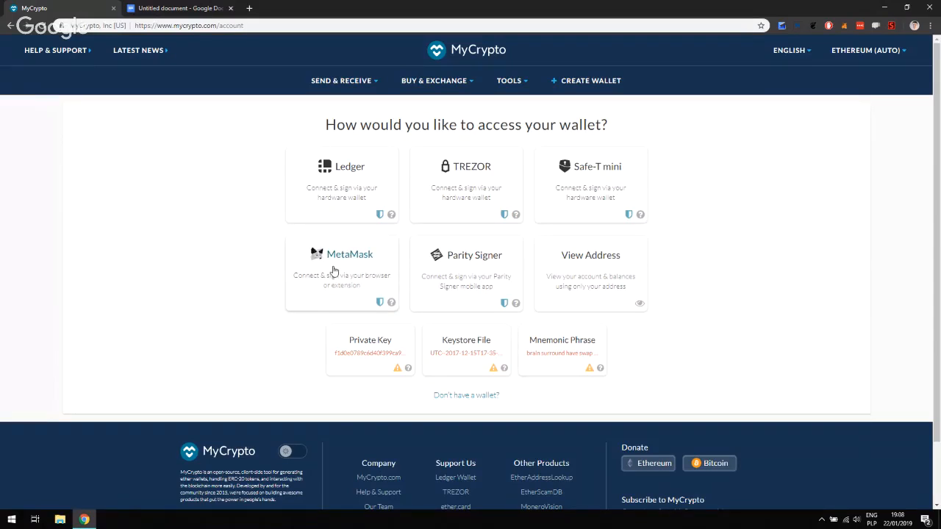
click(844, 26)
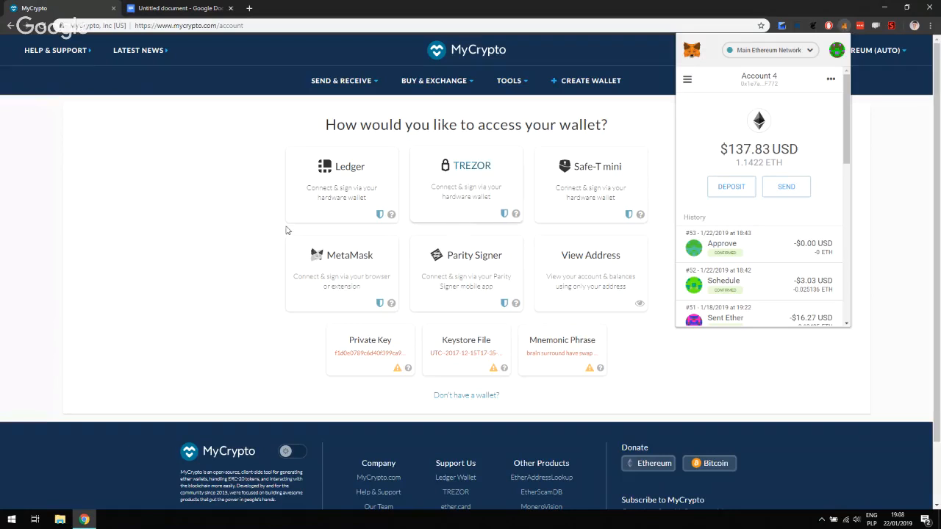
click(224, 267)
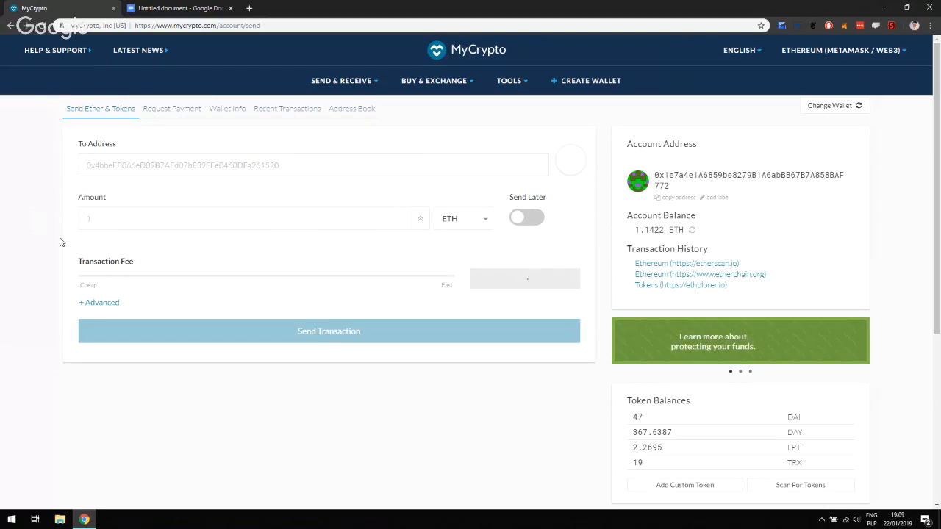
scroll(61, 242, down, 3)
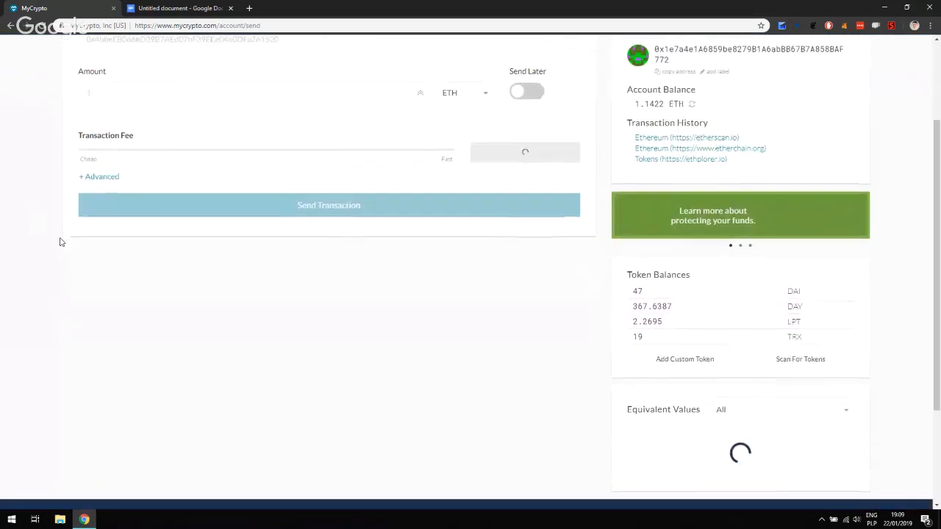
scroll(61, 242, up, 3)
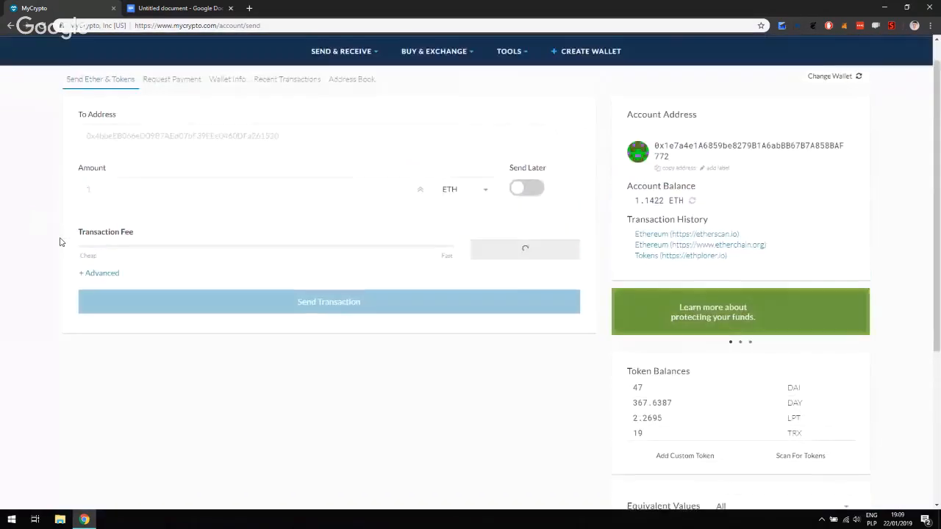
scroll(61, 242, up, 1)
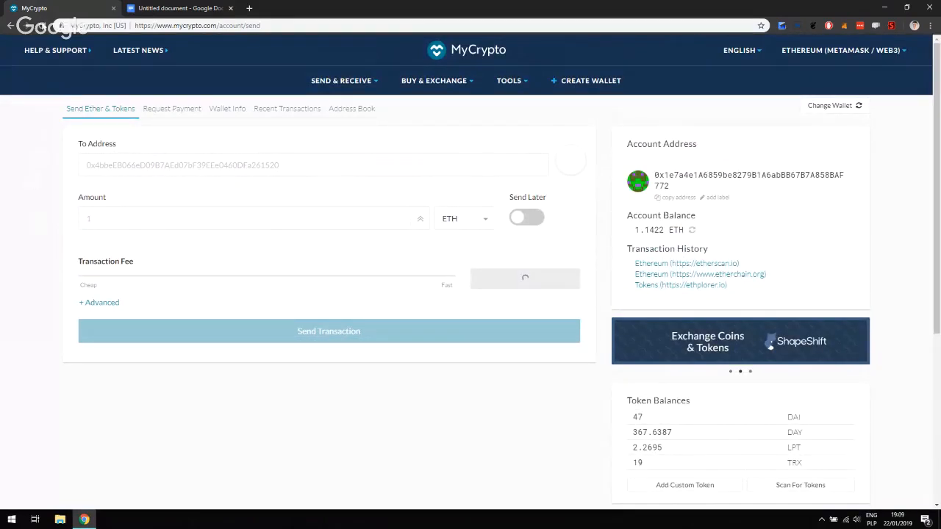
Reload the send page twice, then re-enter its address, landing back on the wallet access choices
click(45, 25)
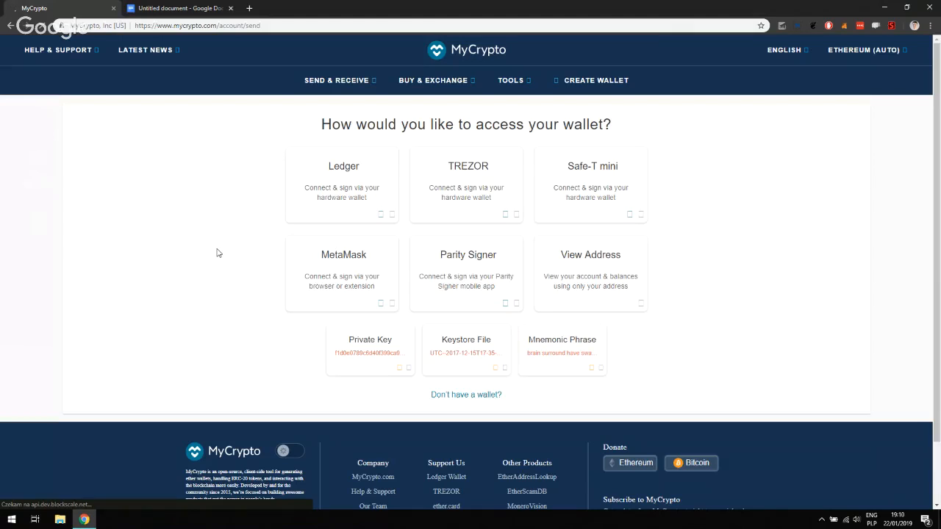
click(45, 28)
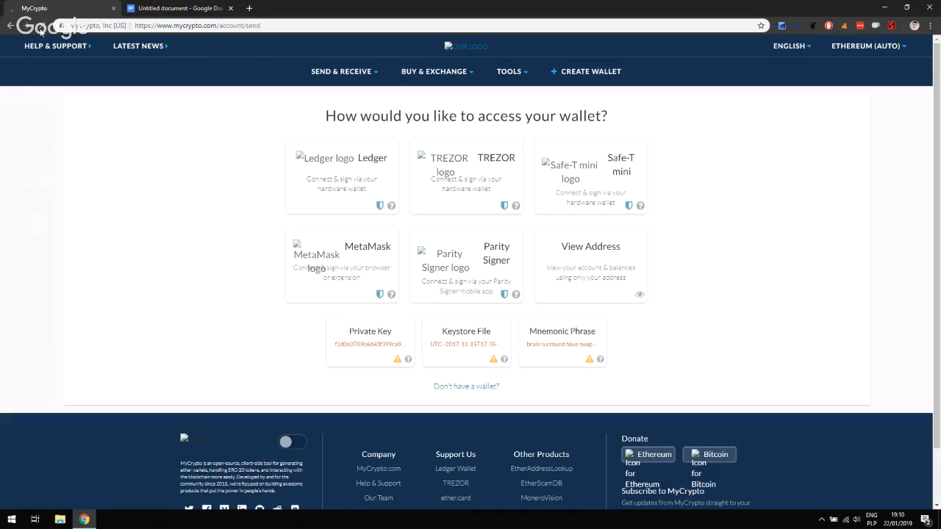
click(215, 28)
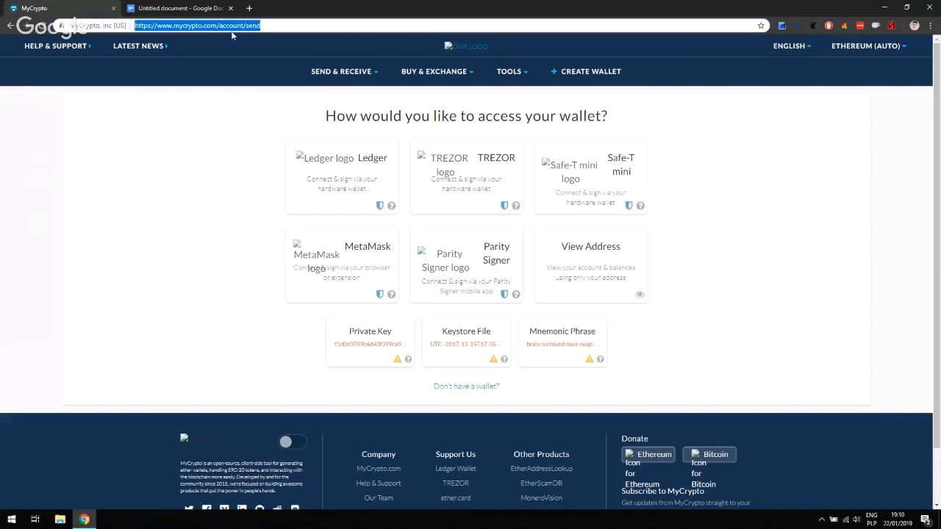
key(Return)
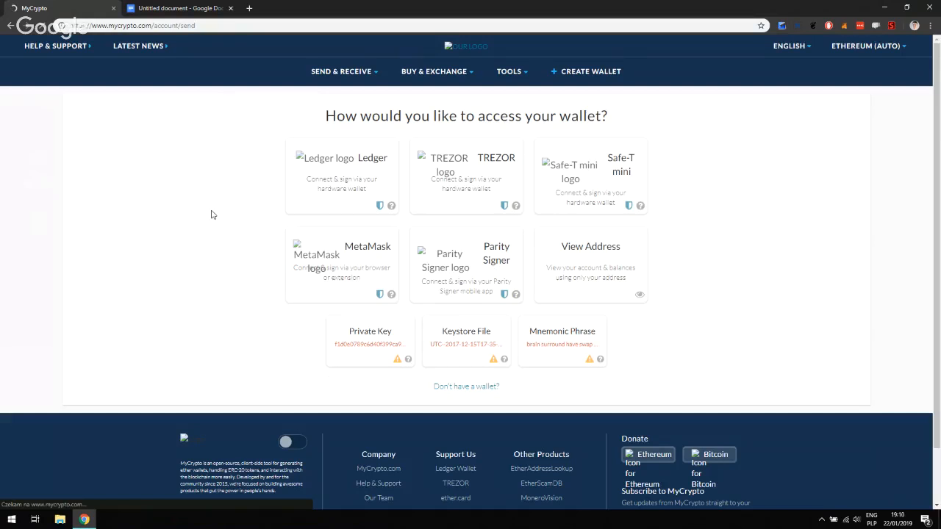
Load stackoverflow.com in a new Chrome tab, then return to MyCrypto and stop its pending load
click(250, 8)
text(stackoverflow.com)
key(Return)
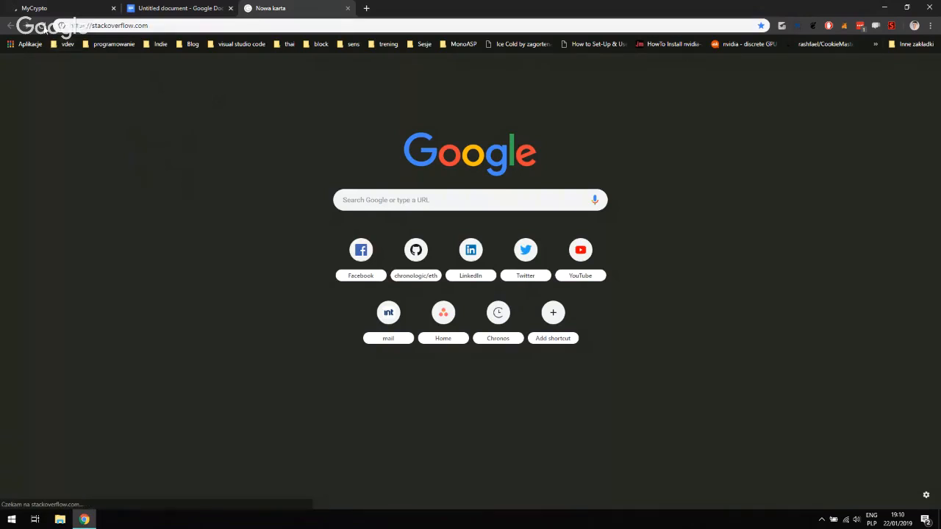
click(42, 27)
click(181, 27)
text(stackoverflow.com)
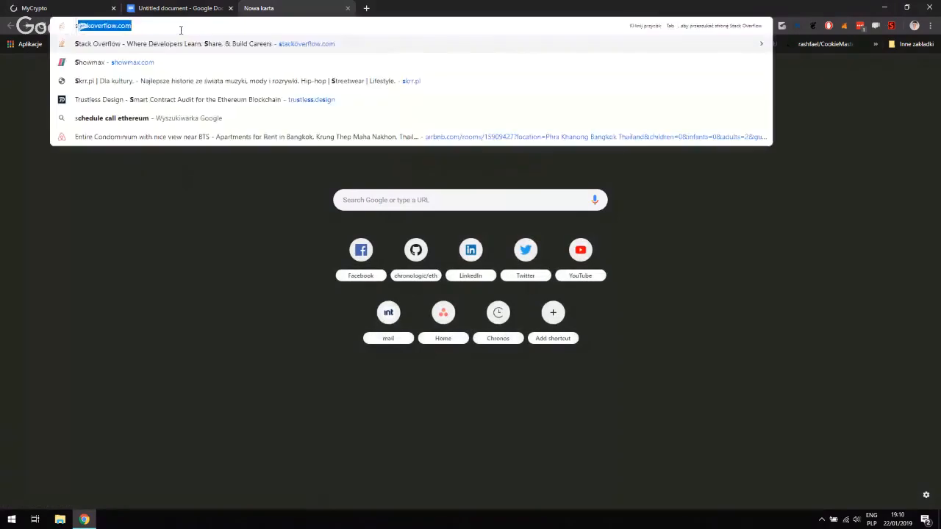
key(Return)
click(93, 6)
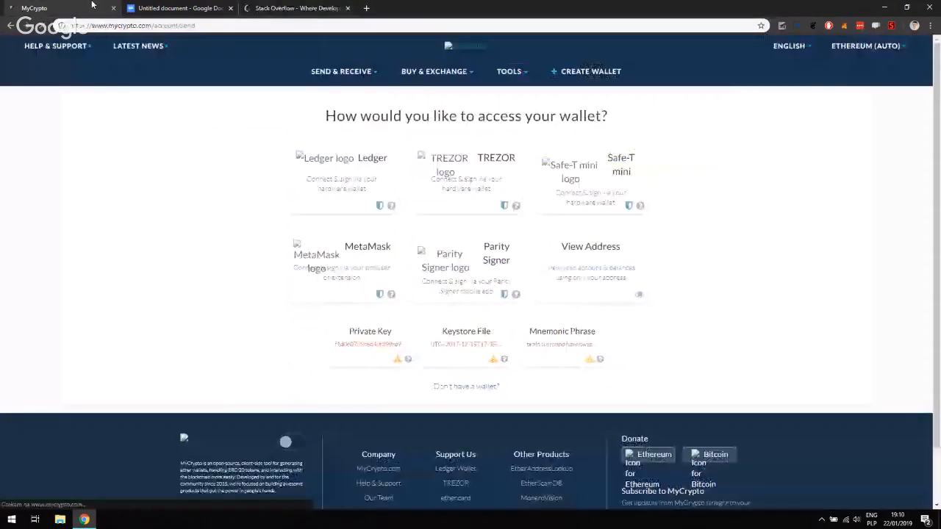
click(45, 28)
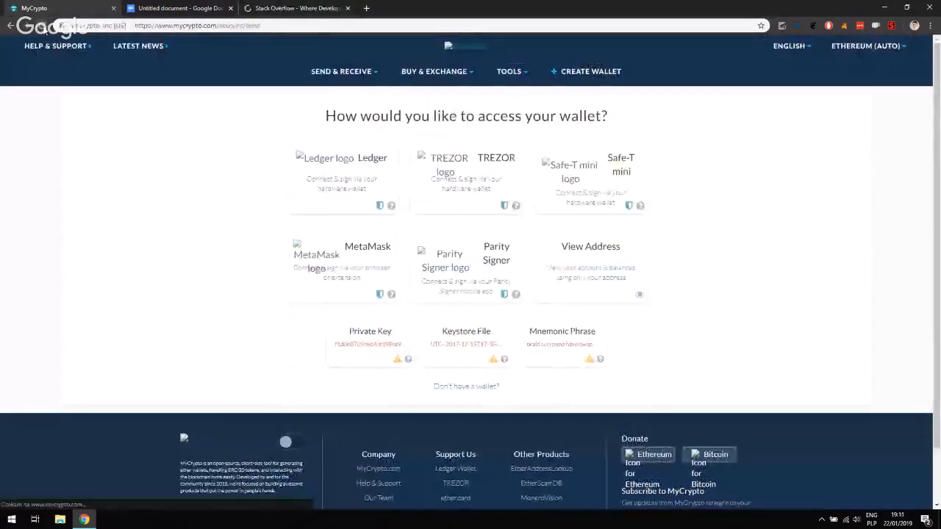
Reload MyCrypto, unlock the wallet via the MetaMask card, and close the Stack Overflow tab
click(167, 28)
key(Return)
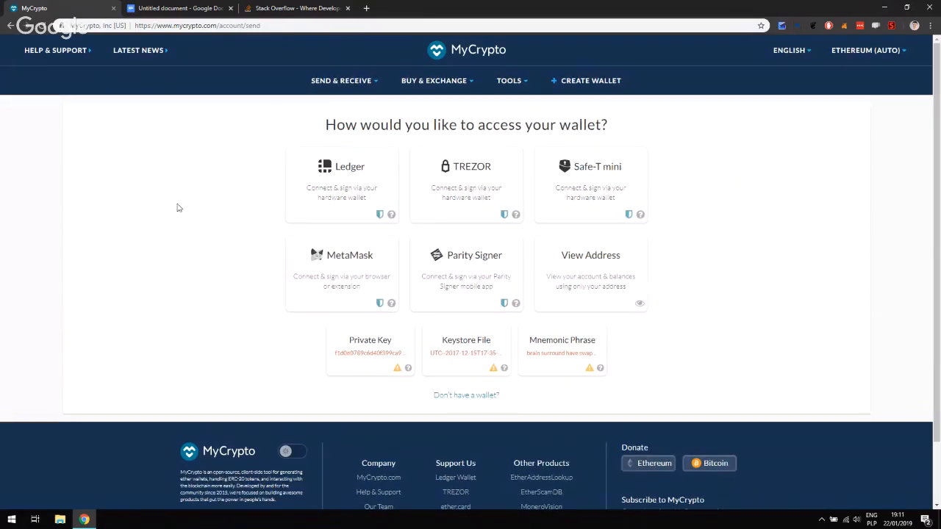
click(334, 267)
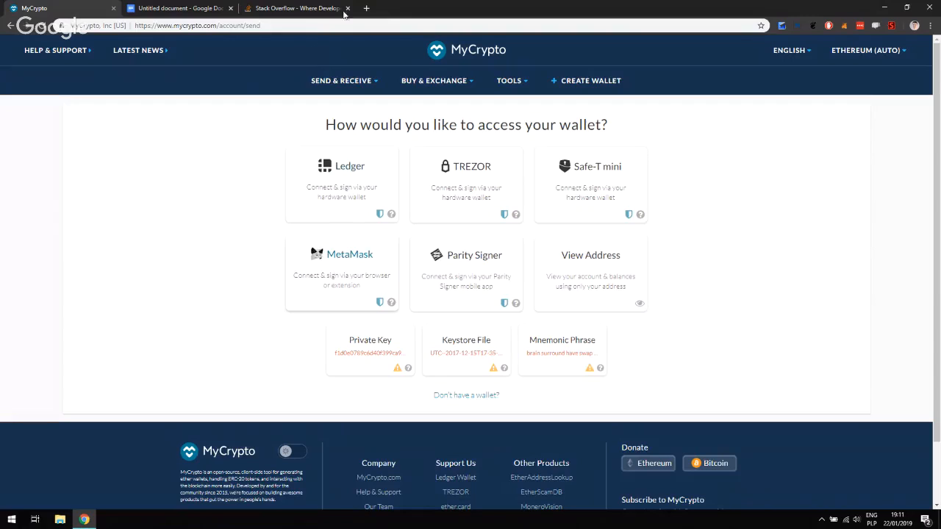
click(347, 8)
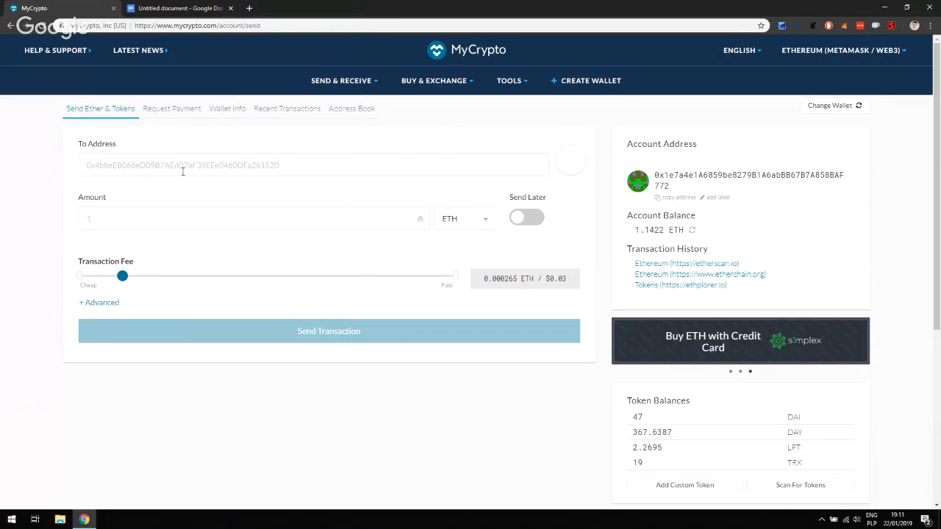
Review the token balances (47 DAI, 367.6387 DAY, 2.2695 LPT, 19 TRX) and return to the top of the send form
scroll(173, 194, down, 1)
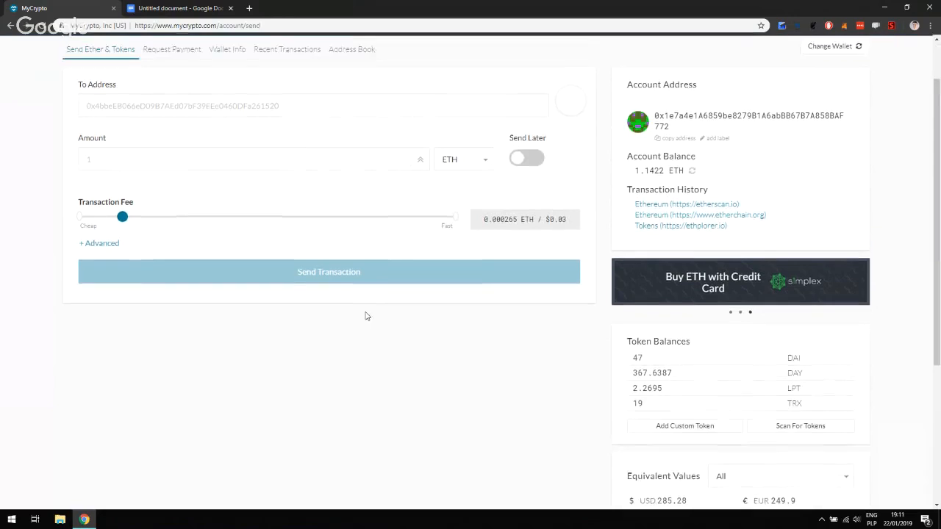
scroll(247, 163, up, 1)
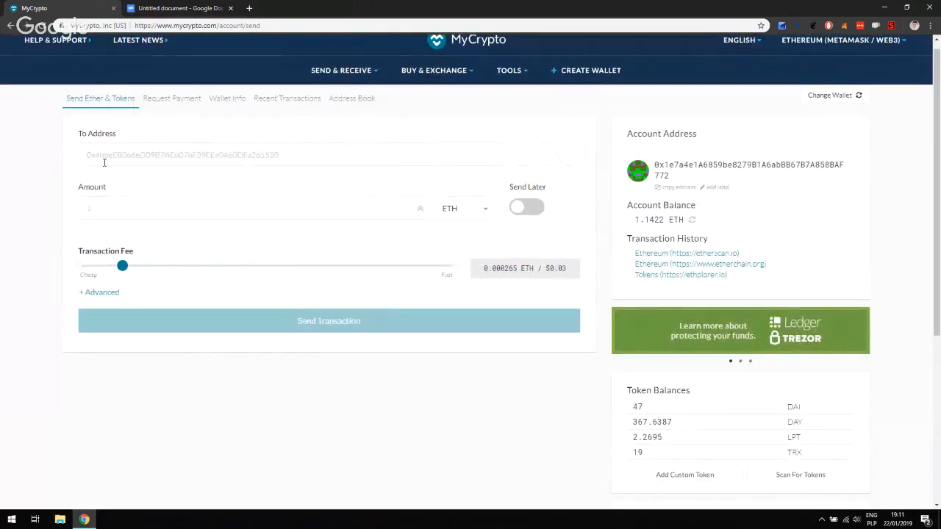
scroll(56, 182, down, 1)
scroll(588, 368, down, 1)
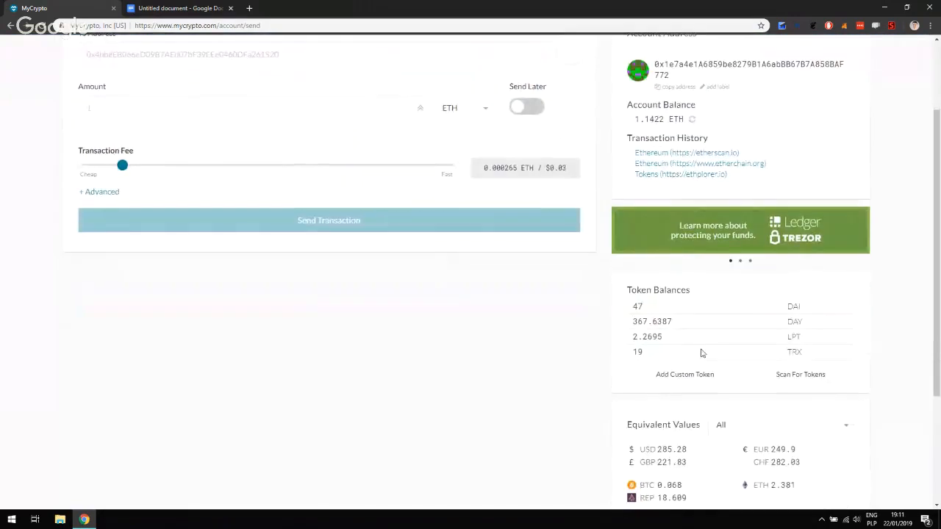
drag(709, 293, 627, 290)
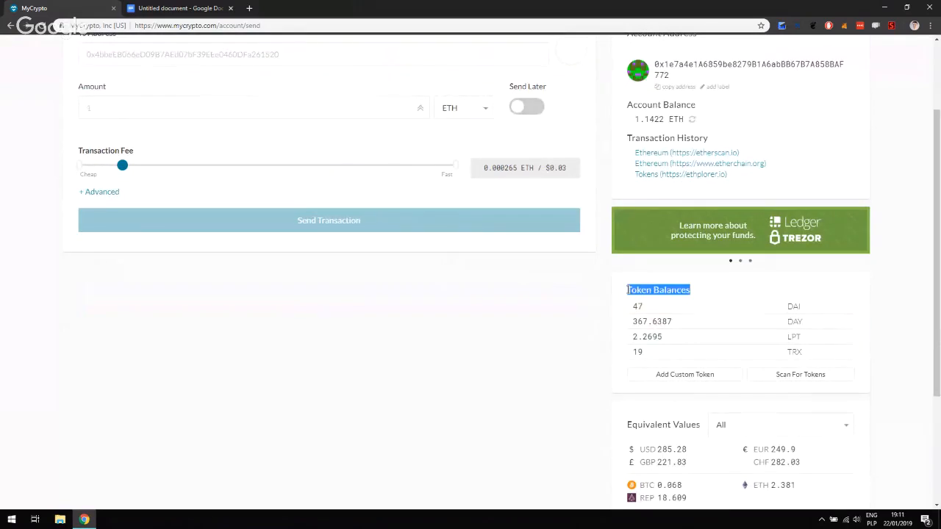
click(532, 303)
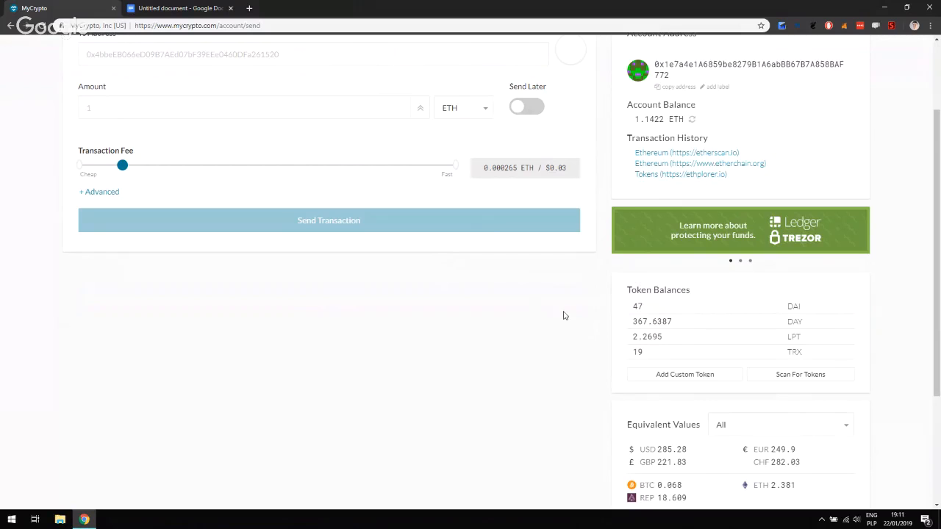
scroll(563, 316, up, 1)
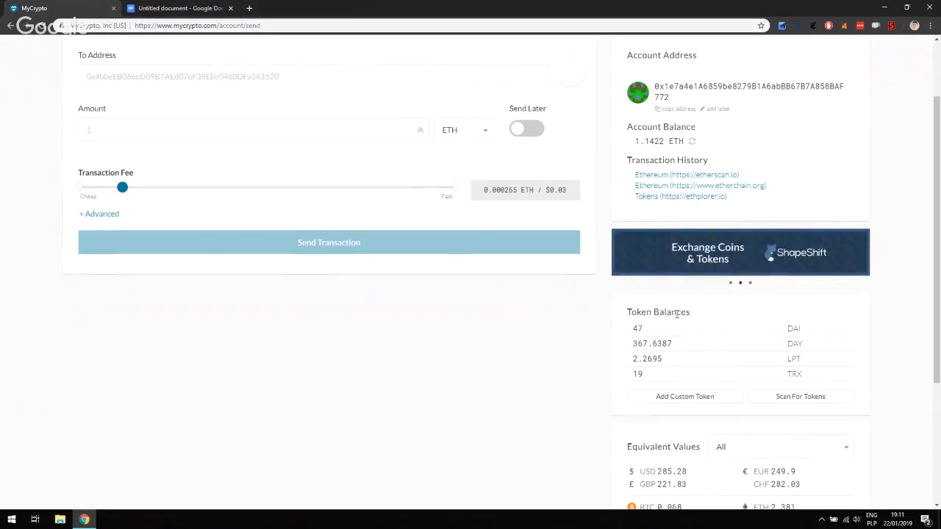
drag(628, 308, 821, 373)
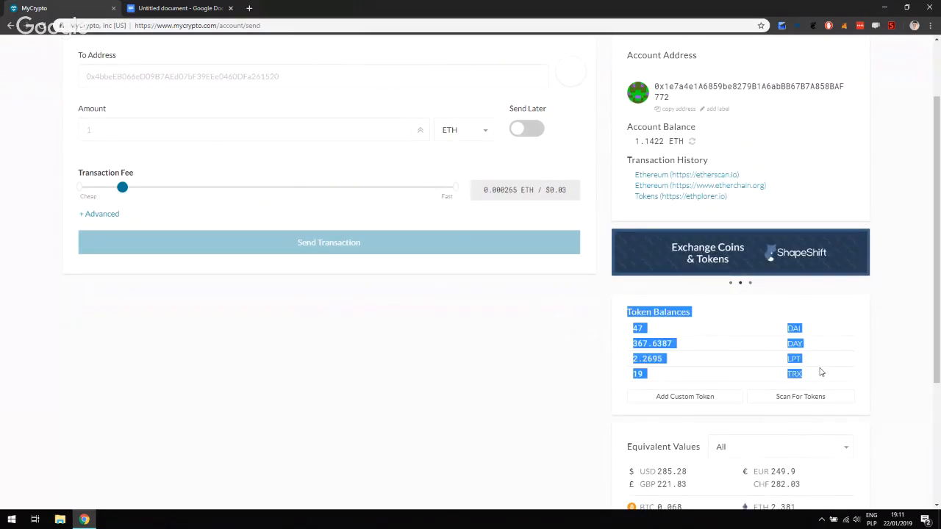
click(879, 380)
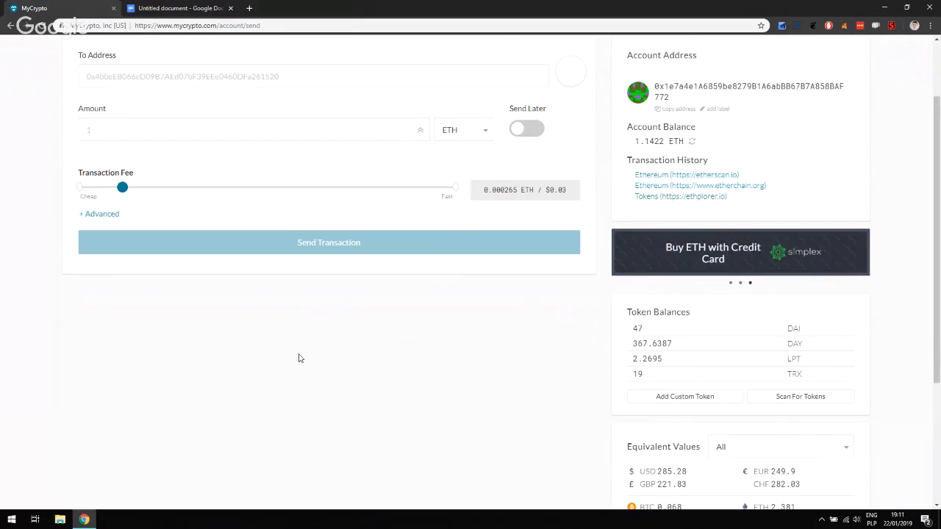
scroll(299, 358, up, 1)
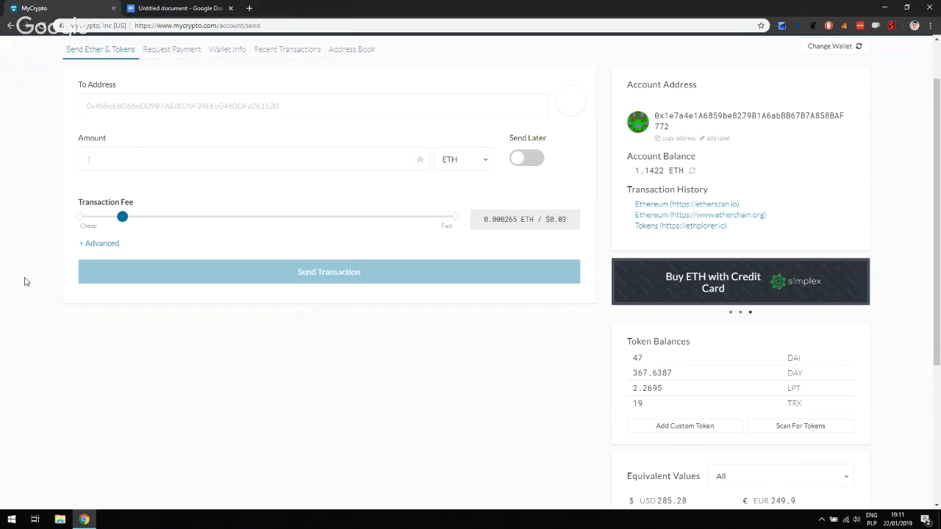
scroll(24, 281, up, 1)
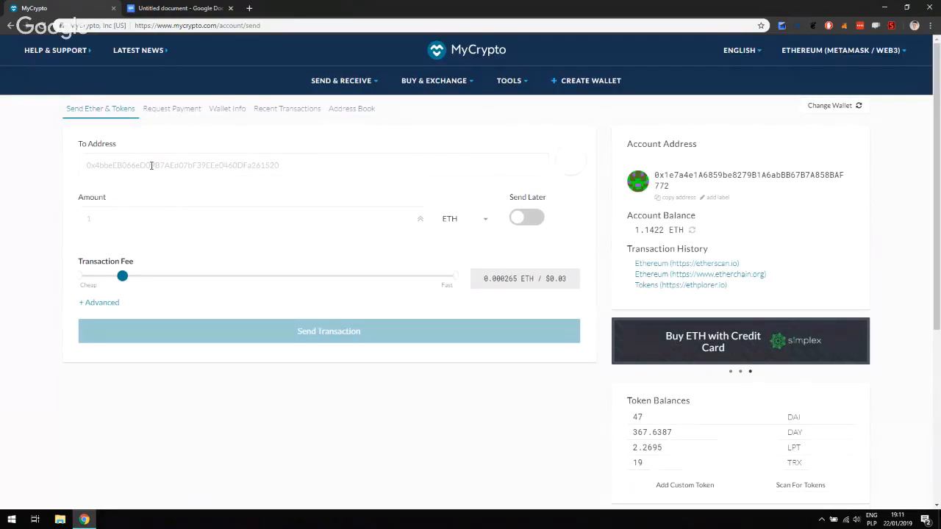
Paste the recipient's address from the notes into the To Address field
click(176, 8)
click(48, 8)
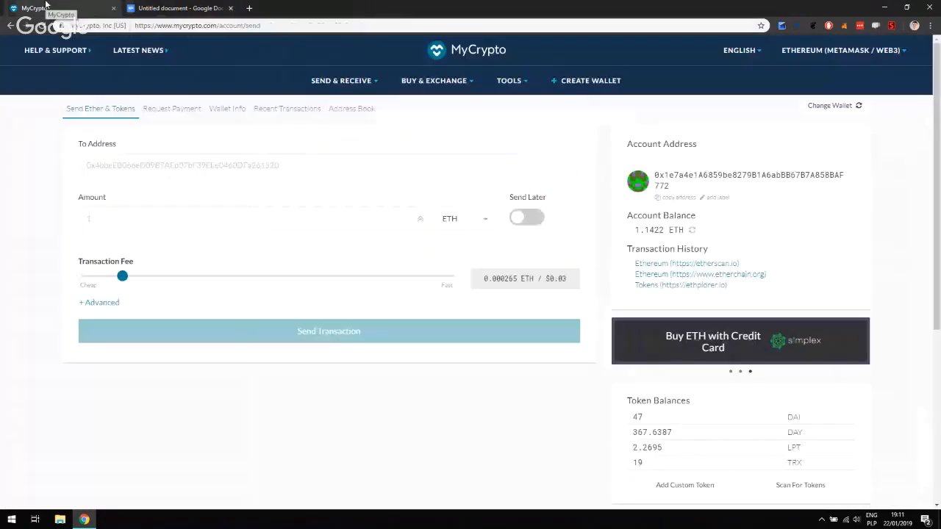
click(124, 153)
text(0x3f08e6df54610c0373fcDeD9FA25C67718bC9F80)
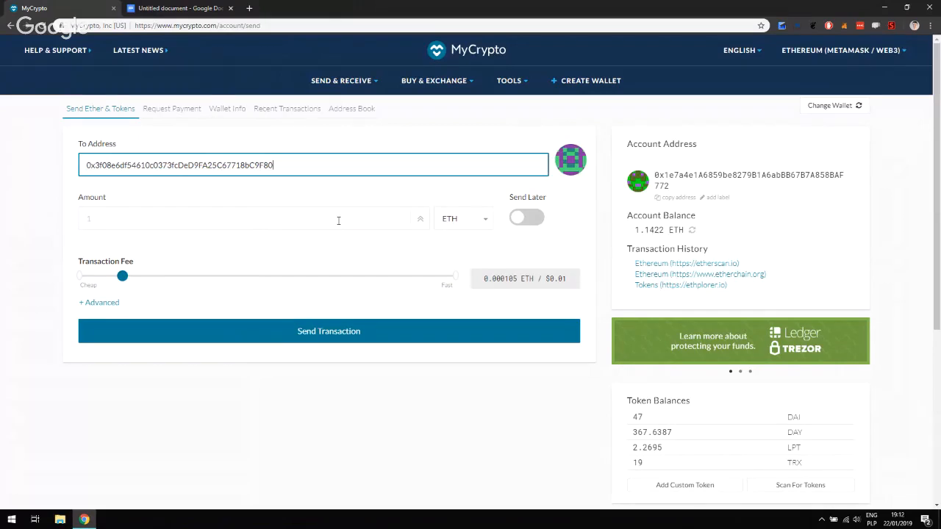
Choose DAY as the currency and enter an amount of 1
scroll(441, 202, down, 1)
click(472, 203)
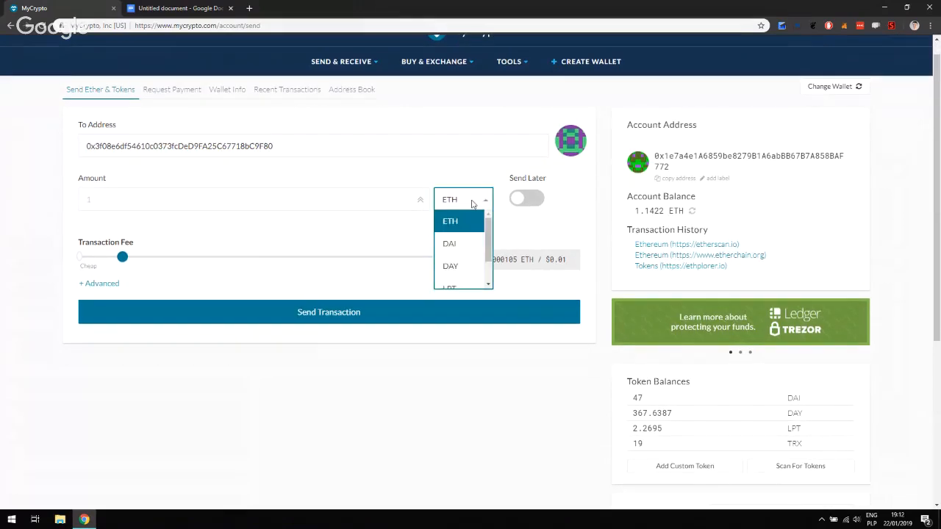
click(452, 266)
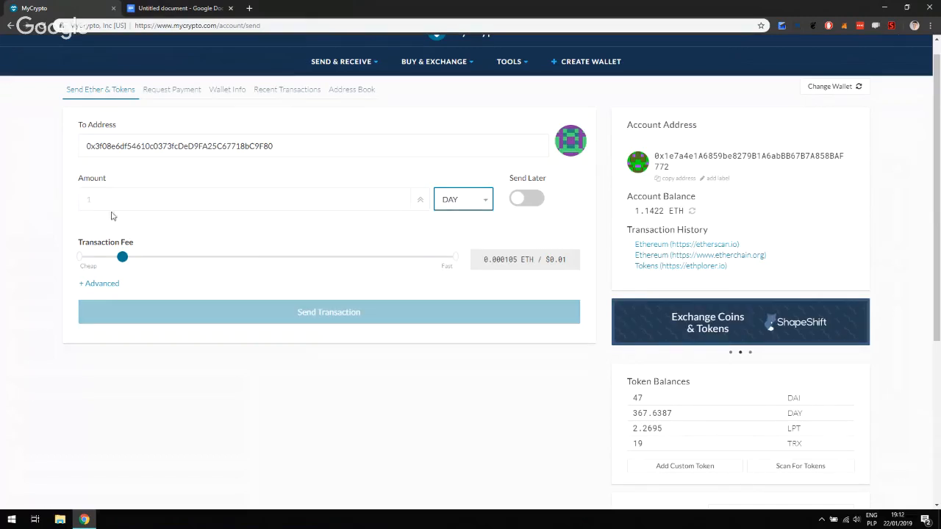
click(52, 205)
click(137, 203)
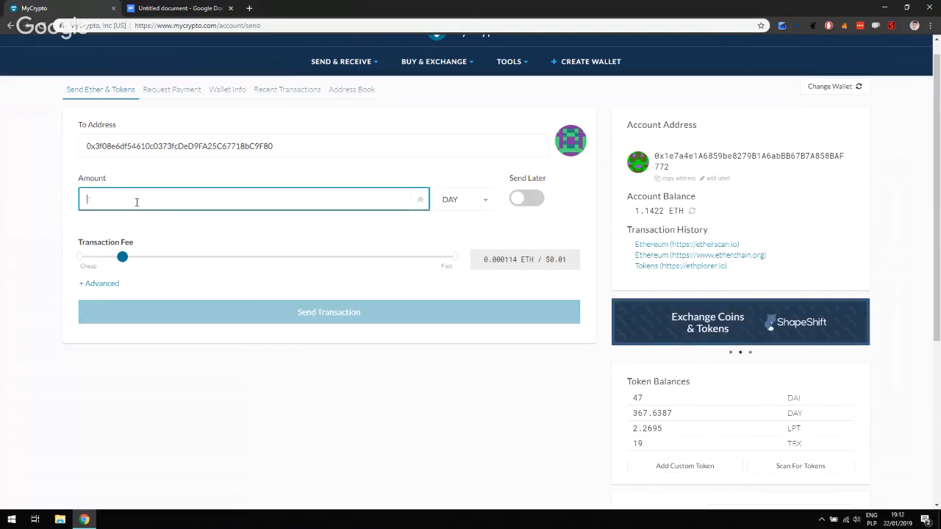
text(1)
click(42, 224)
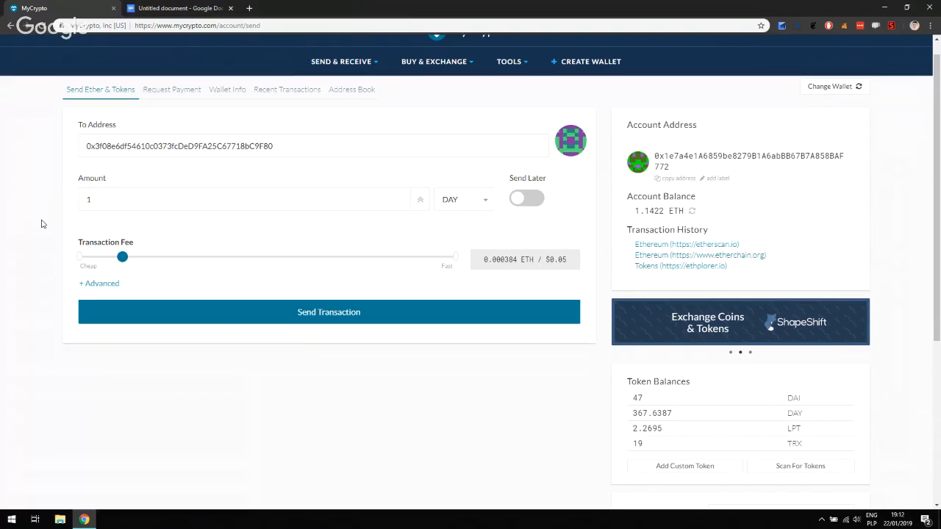
triple_click(518, 178)
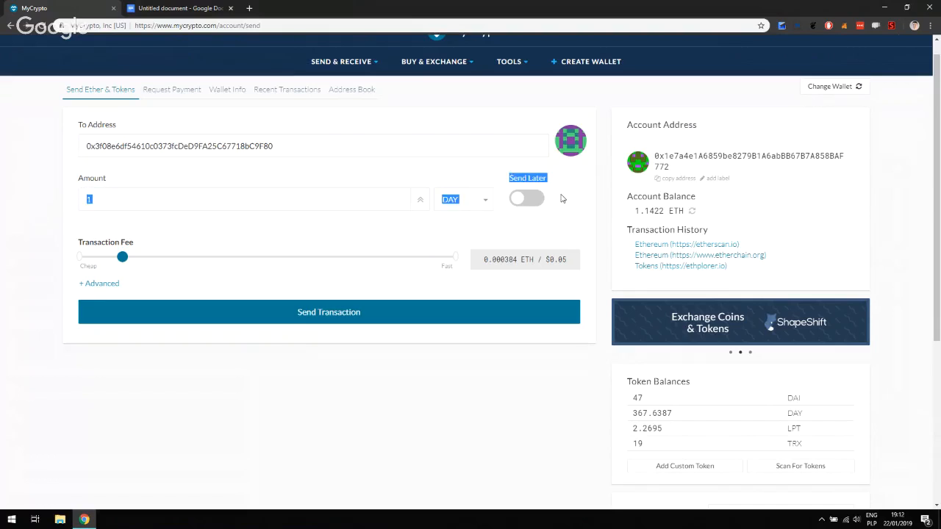
click(560, 198)
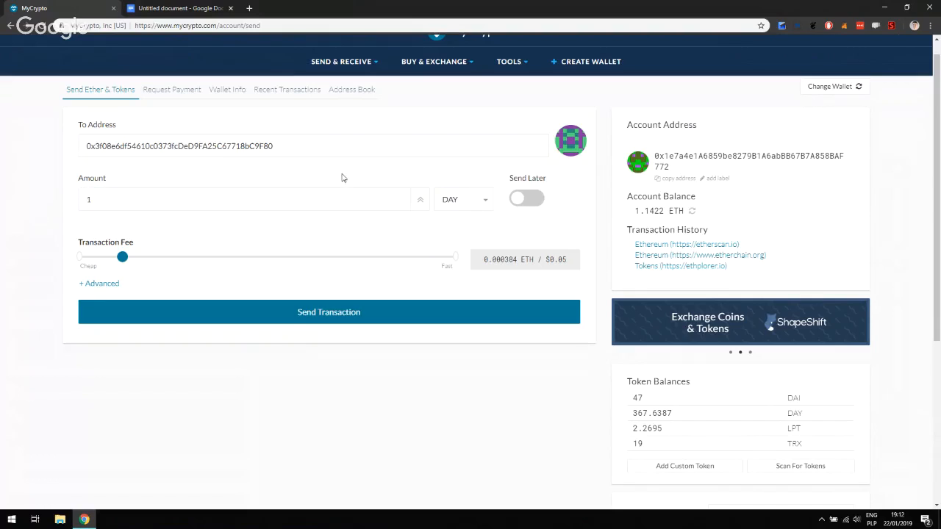
Turn on Send Later for the DAY transfer
click(527, 200)
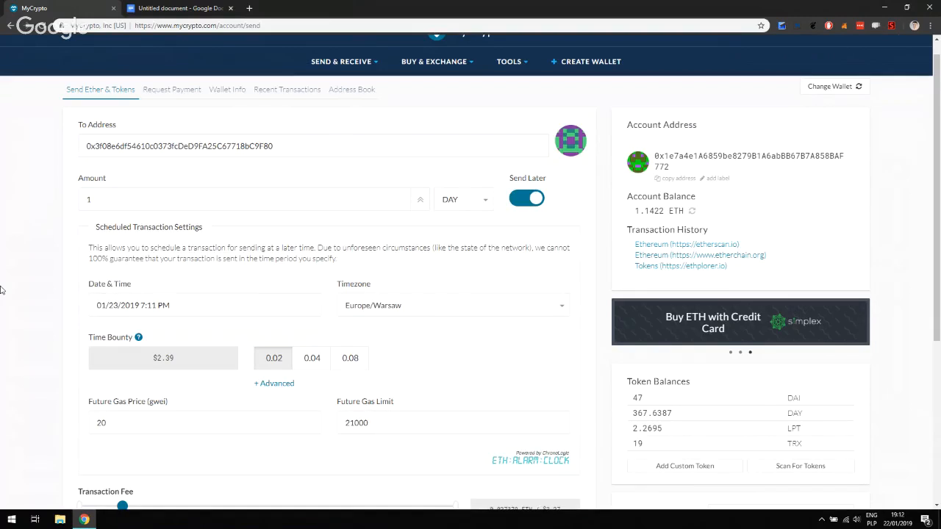
scroll(2, 289, down, 2)
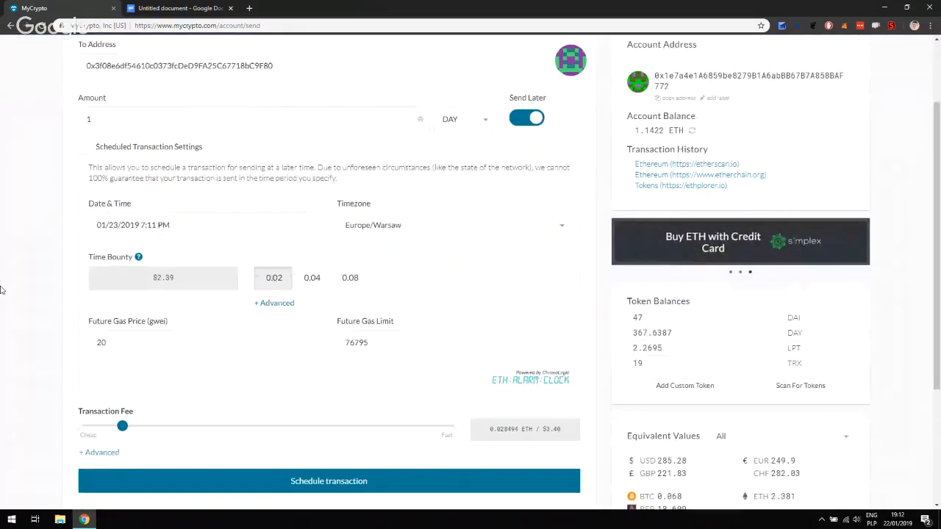
scroll(3, 287, up, 1)
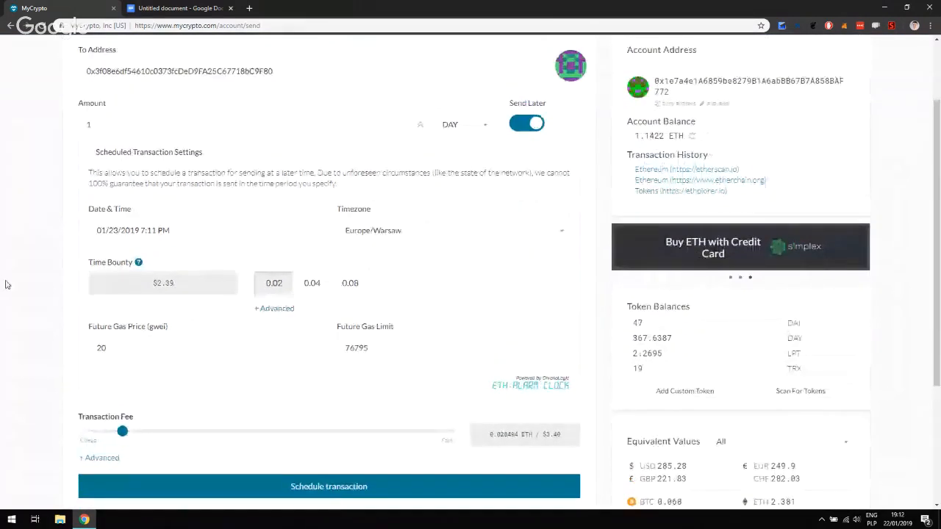
Set the send date and time to January 25, 2019 at 8:00 PM
click(199, 250)
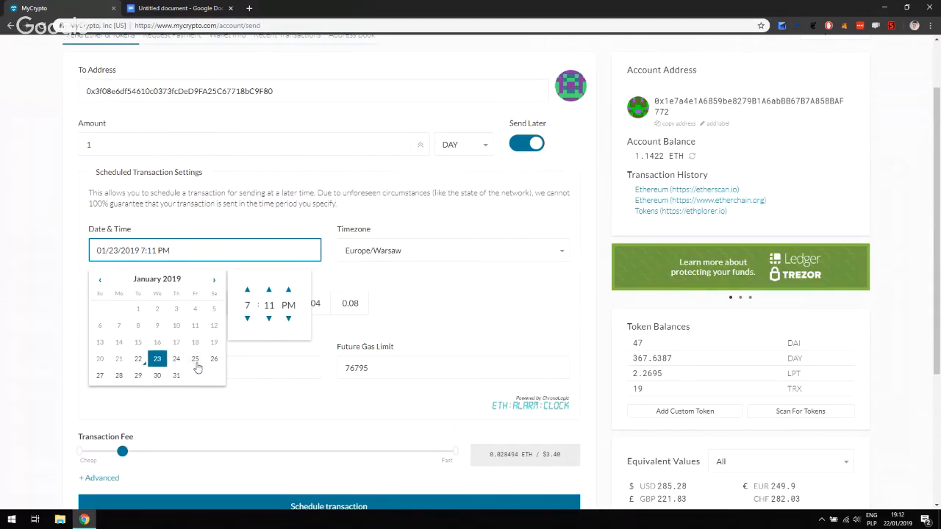
click(196, 366)
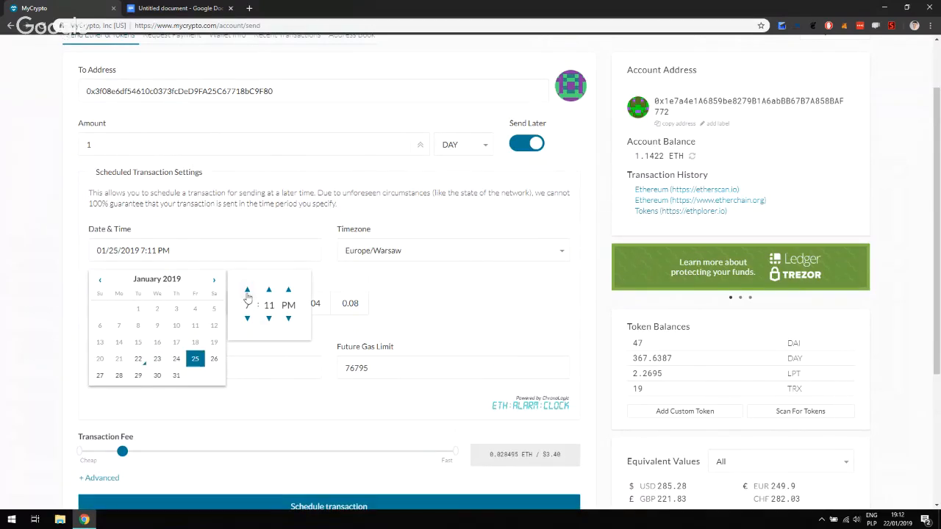
click(248, 291)
click(270, 319)
click(270, 319)
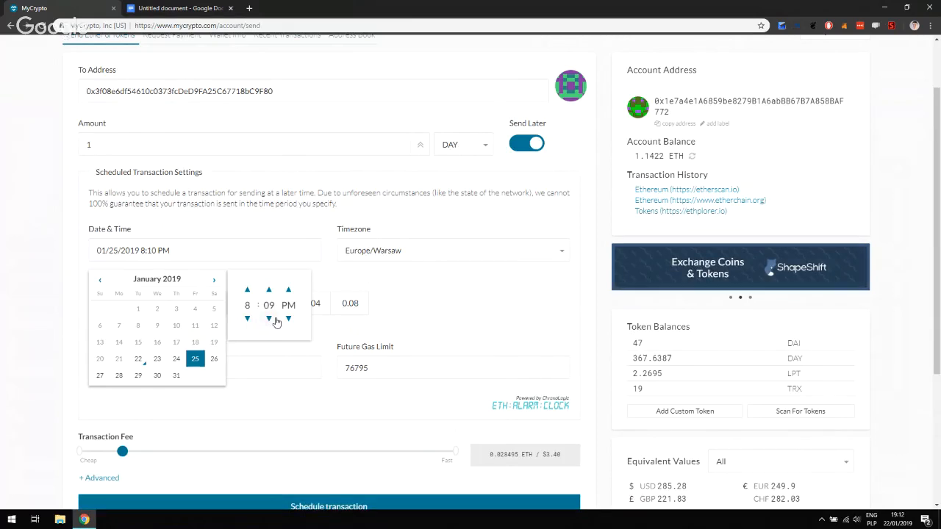
click(272, 319)
click(272, 319)
click(272, 319)
click(274, 319)
click(274, 319)
click(274, 320)
click(274, 320)
click(274, 320)
click(274, 320)
click(21, 291)
scroll(21, 291, down, 1)
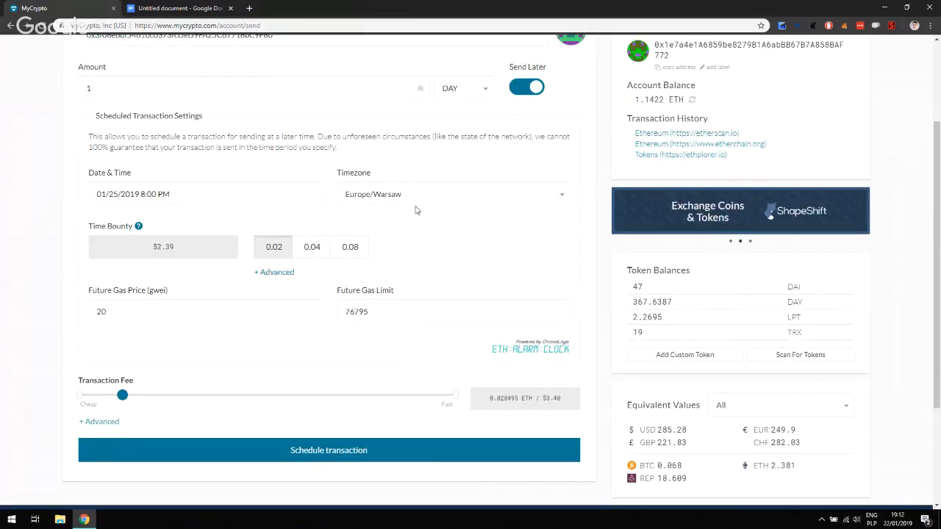
scroll(11, 247, up, 1)
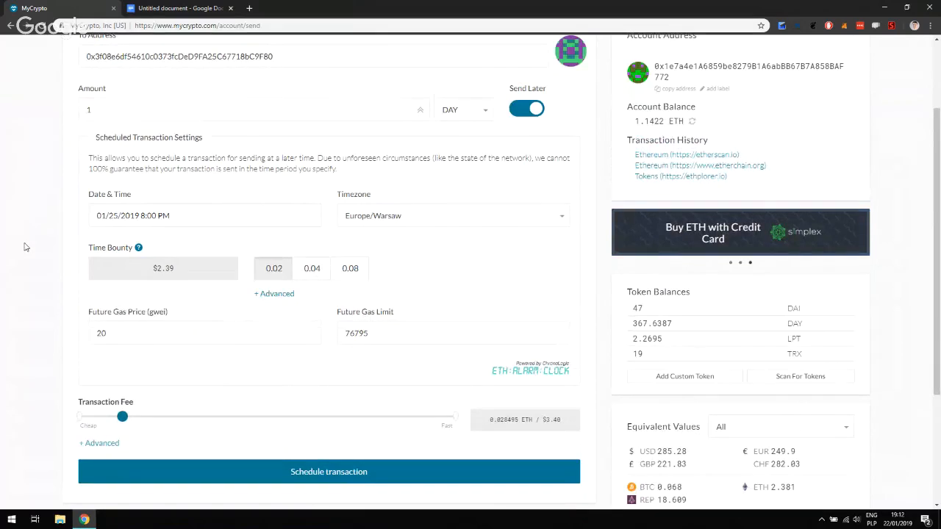
scroll(24, 247, up, 1)
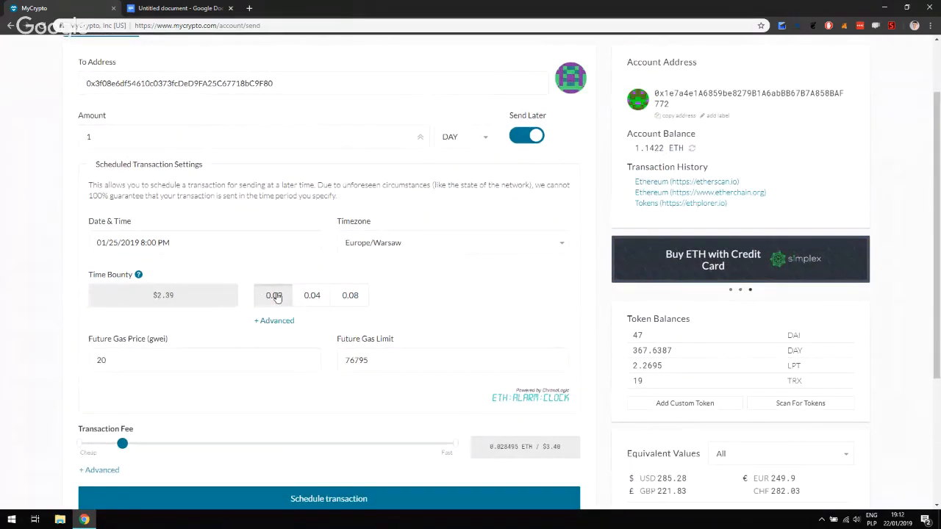
scroll(62, 292, down, 2)
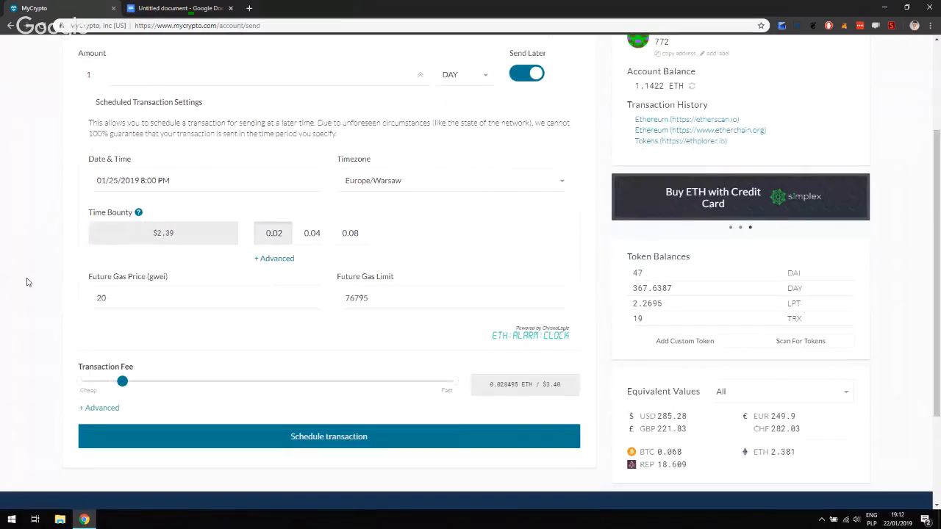
scroll(27, 282, up, 3)
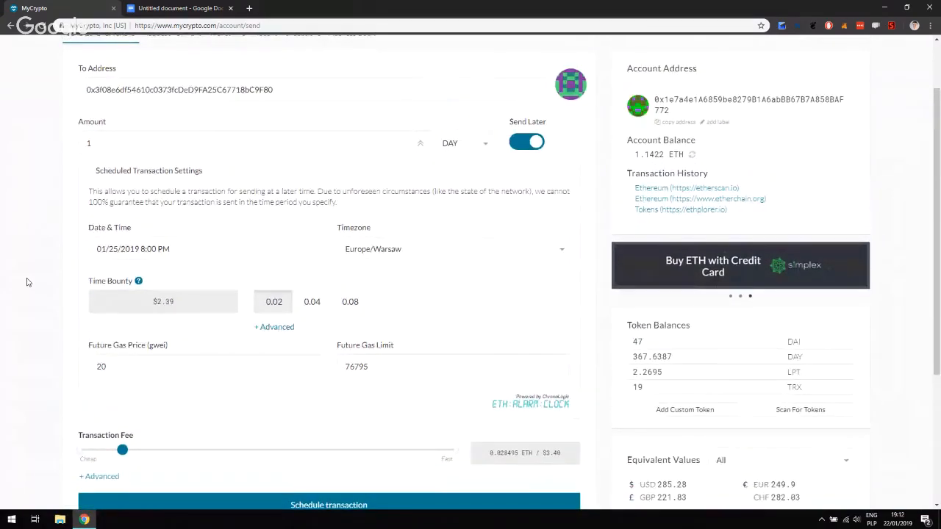
scroll(27, 283, down, 3)
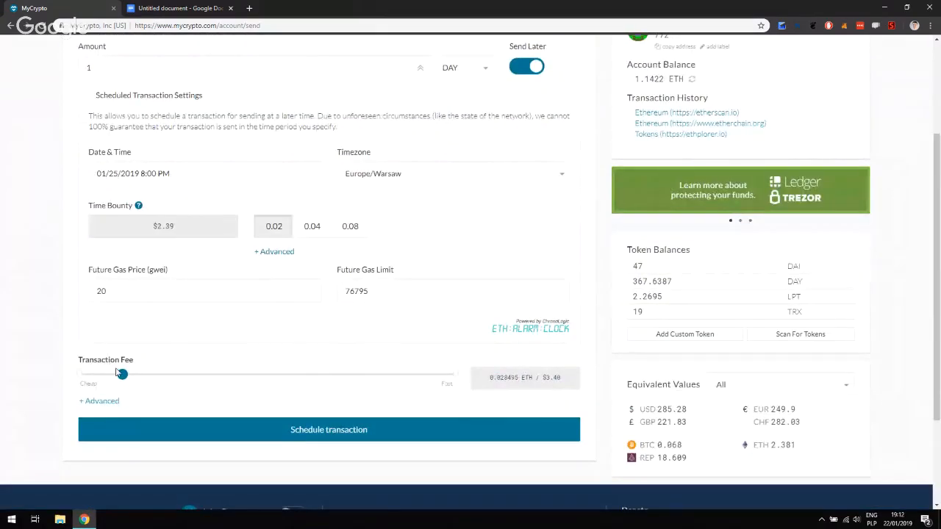
mouse_move(123, 373)
scroll(20, 312, up, 1)
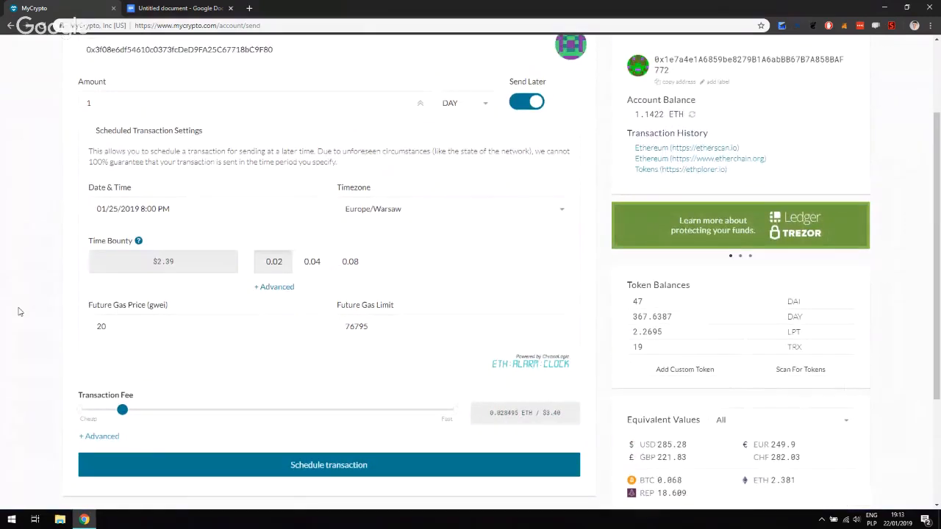
scroll(19, 312, up, 1)
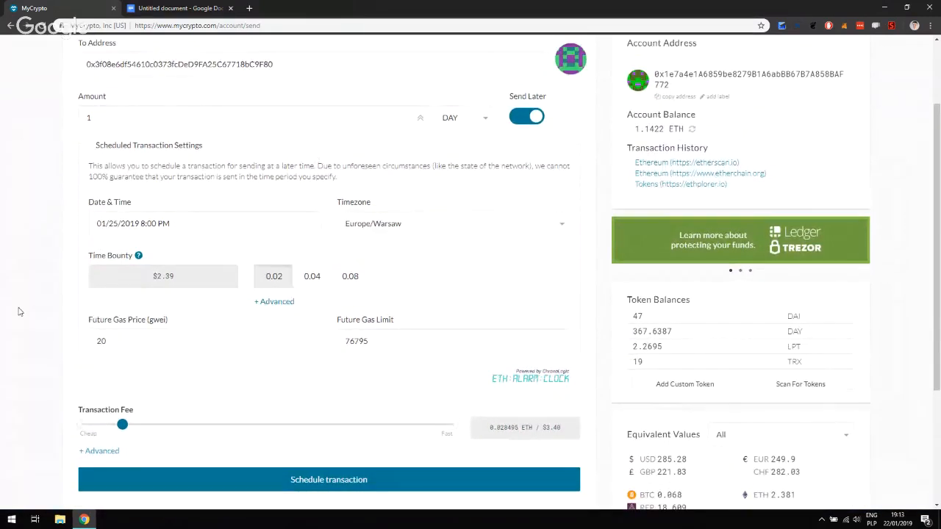
scroll(20, 311, down, 1)
scroll(20, 312, up, 1)
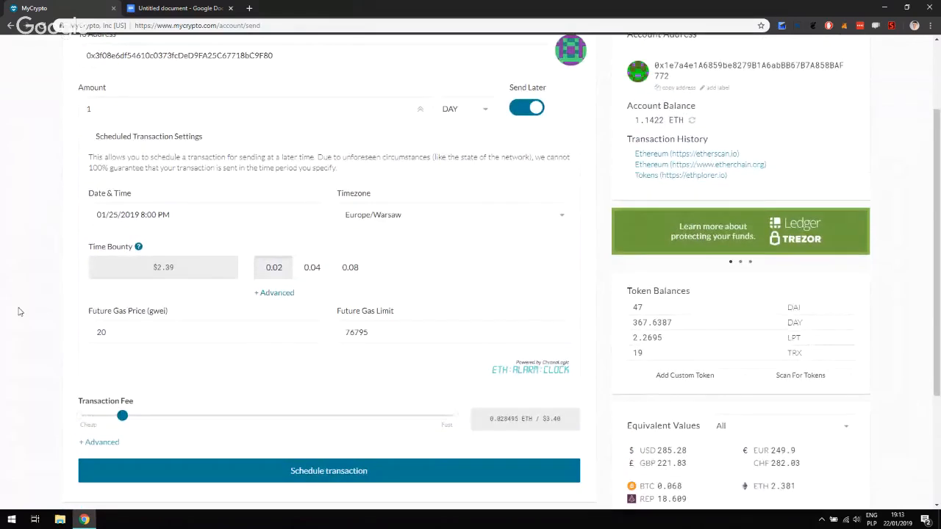
scroll(20, 311, down, 2)
scroll(20, 312, up, 1)
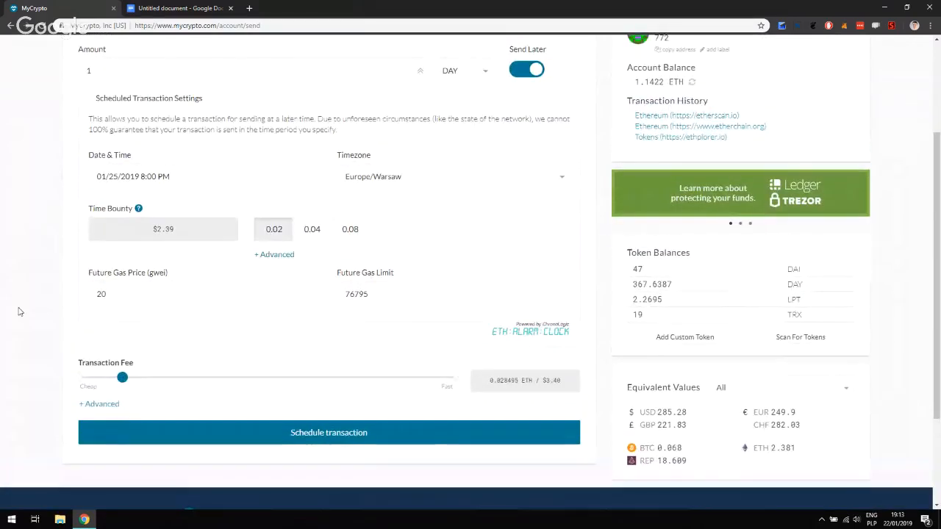
scroll(2, 320, down, 1)
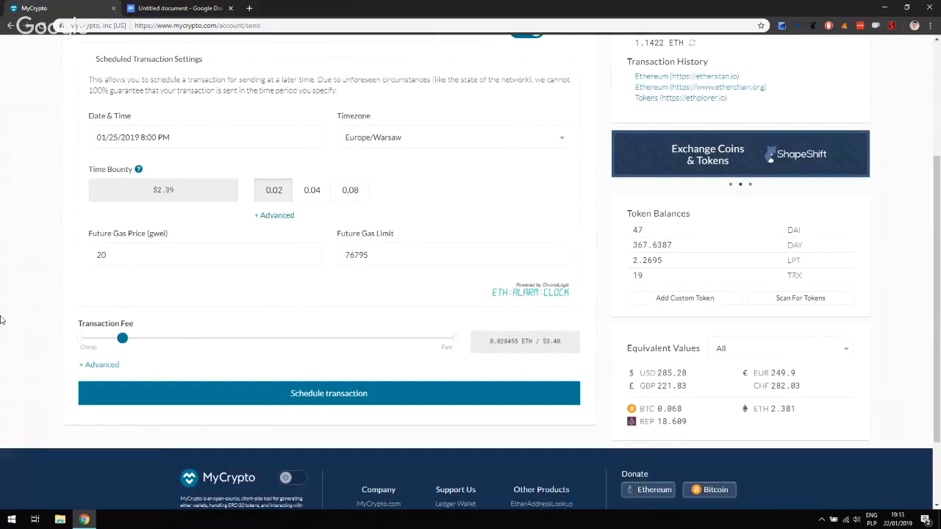
scroll(2, 319, up, 2)
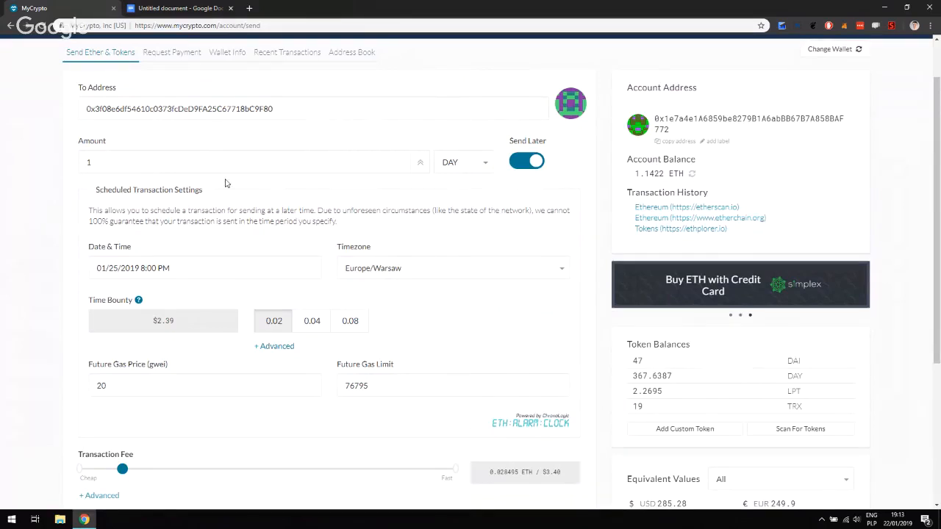
scroll(67, 242, down, 1)
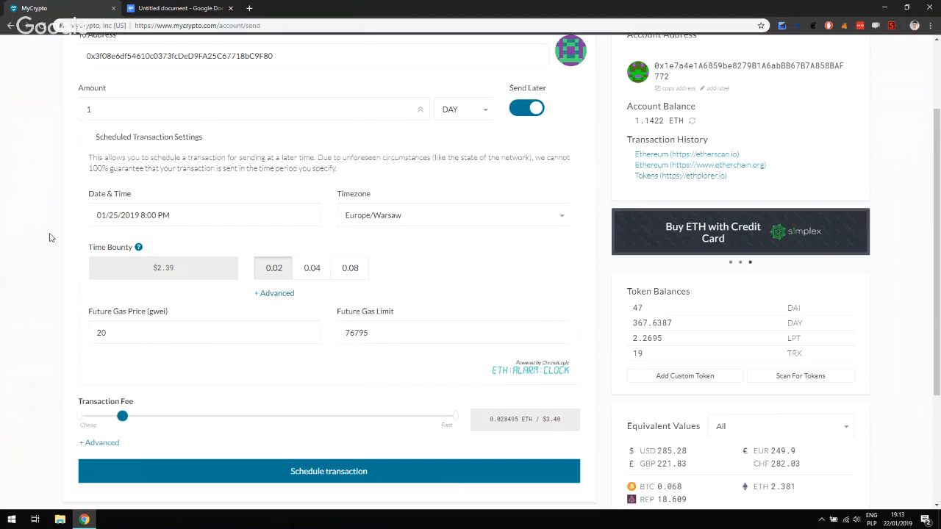
scroll(50, 237, down, 1)
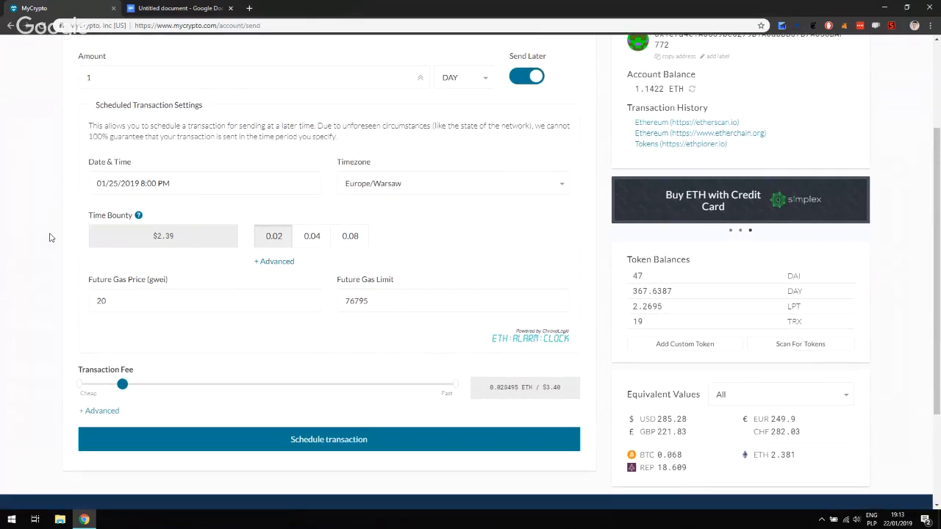
scroll(50, 238, down, 1)
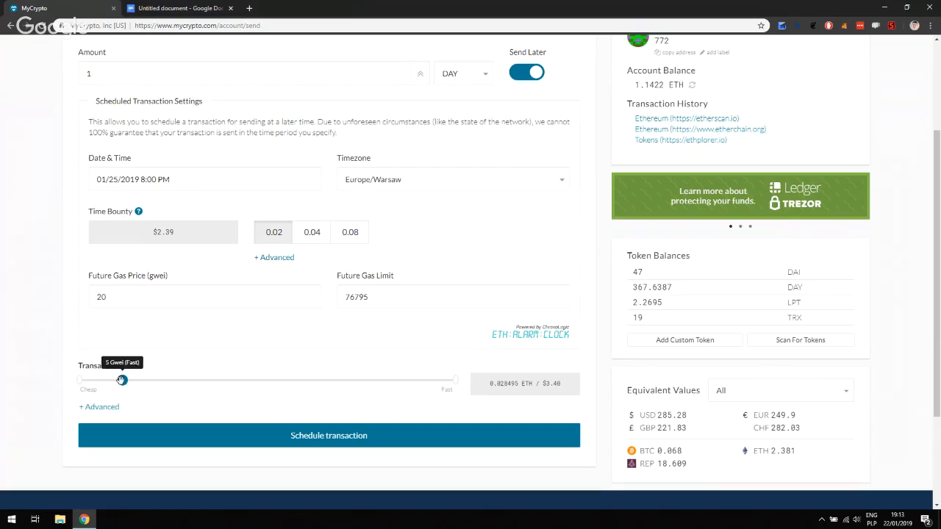
Drag the Transaction Fee slider from 5 to 7 Gwei, making the fee 0.029838 ETH ($3.56)
drag(122, 380, 166, 380)
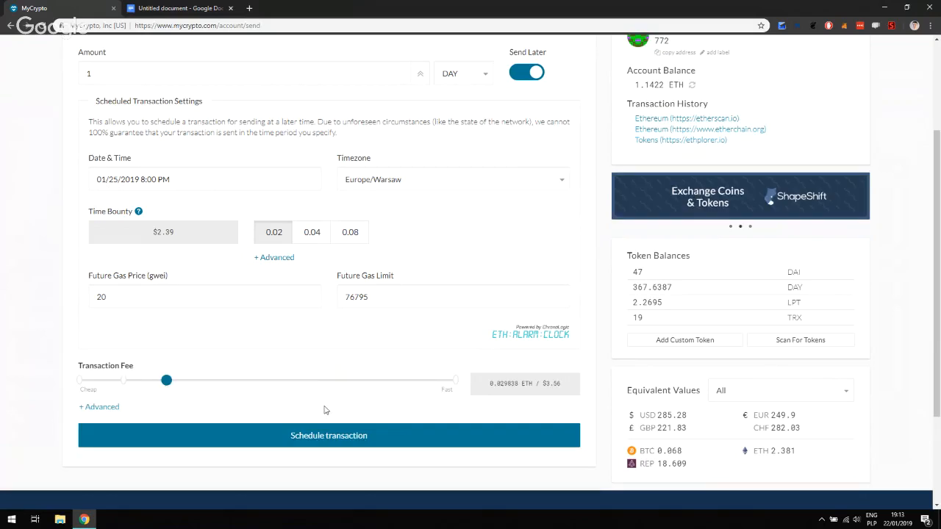
scroll(364, 419, down, 1)
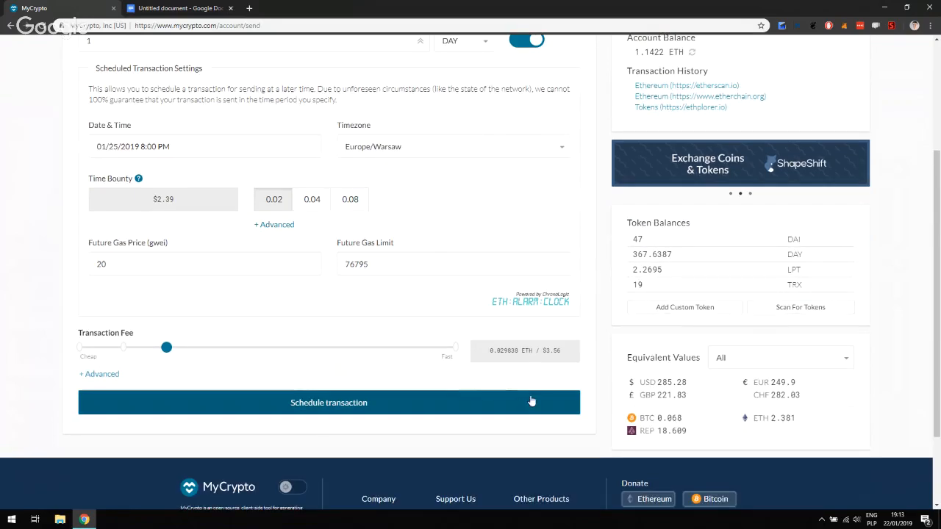
right_click(475, 375)
click(476, 375)
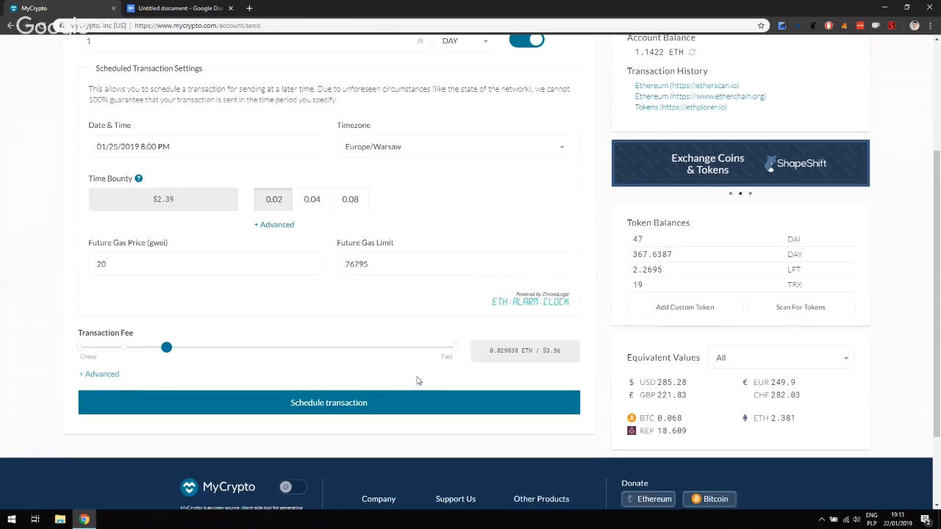
Submit Schedule transaction and review the From, contract and To addresses in Confirm Transaction
click(509, 403)
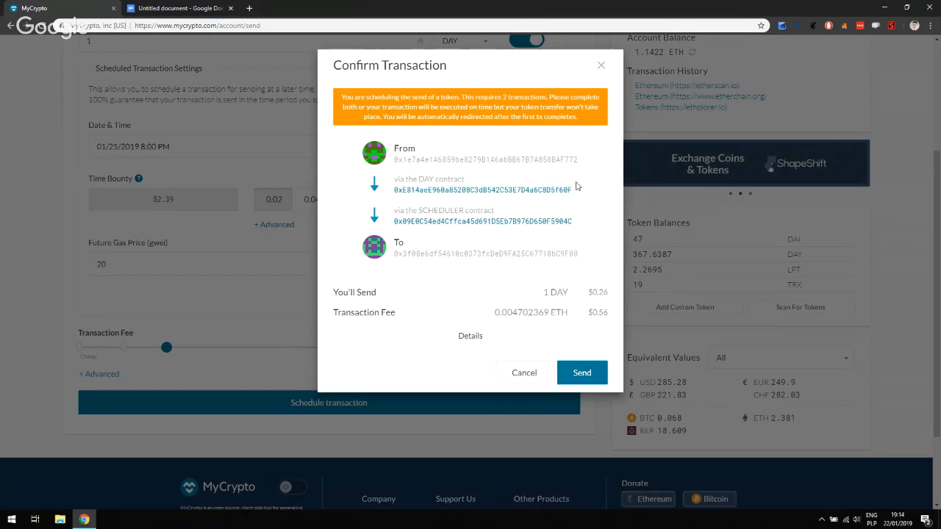
drag(581, 189, 368, 185)
click(599, 184)
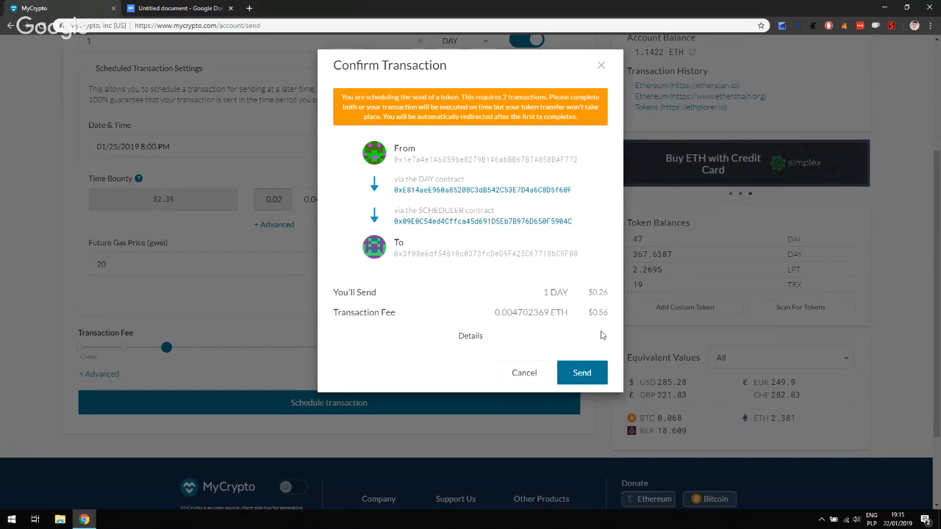
Send the scheduled transfer and confirm the $3.04 transaction in the MetaMask popup
click(596, 372)
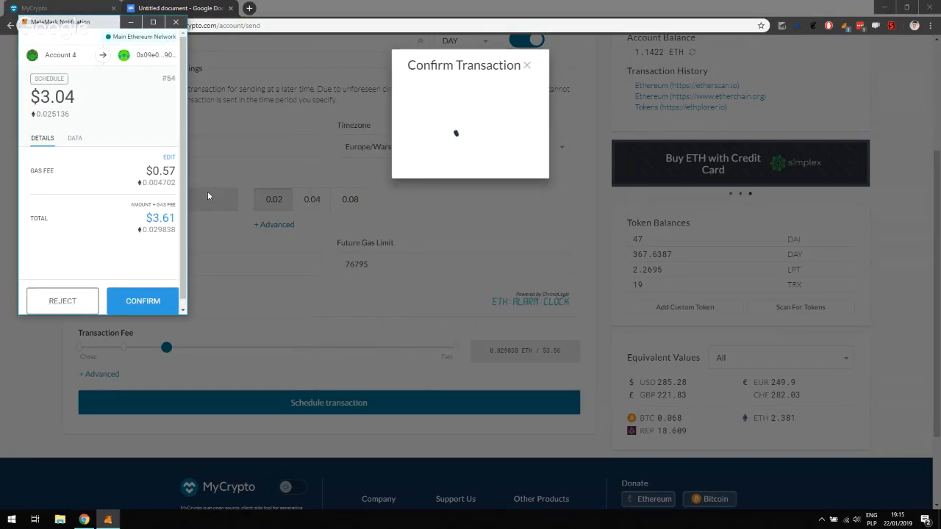
scroll(138, 196, down, 1)
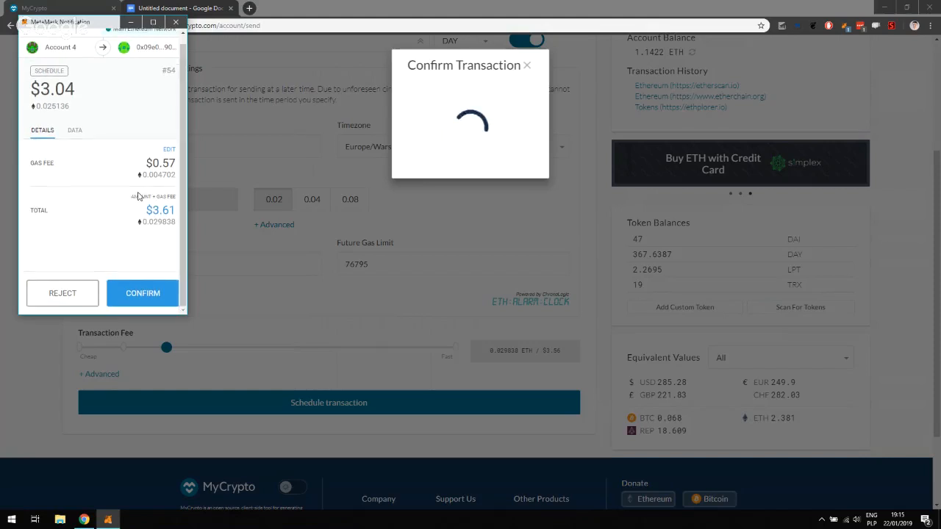
click(157, 295)
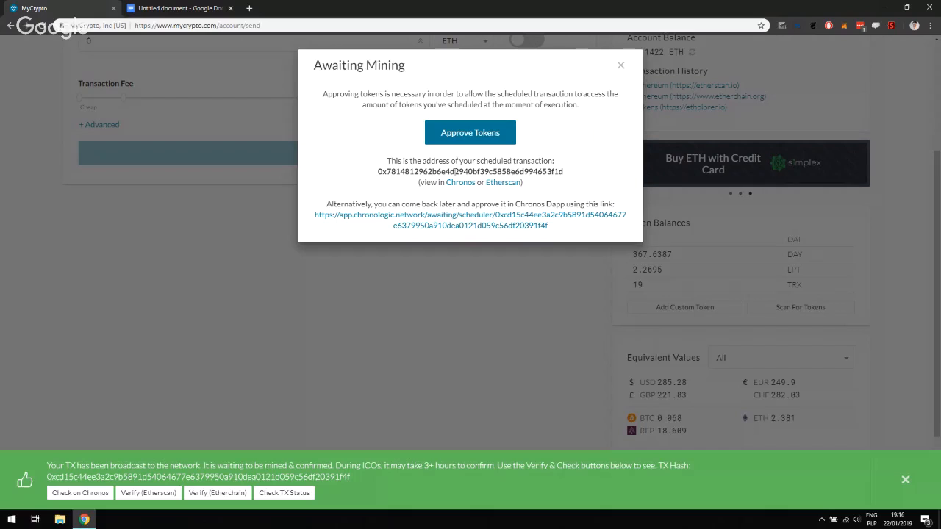
Check the scheduled transaction's address, then open the DAY token approval confirmation (0.0009228 ETH fee)
drag(382, 171, 569, 178)
click(569, 178)
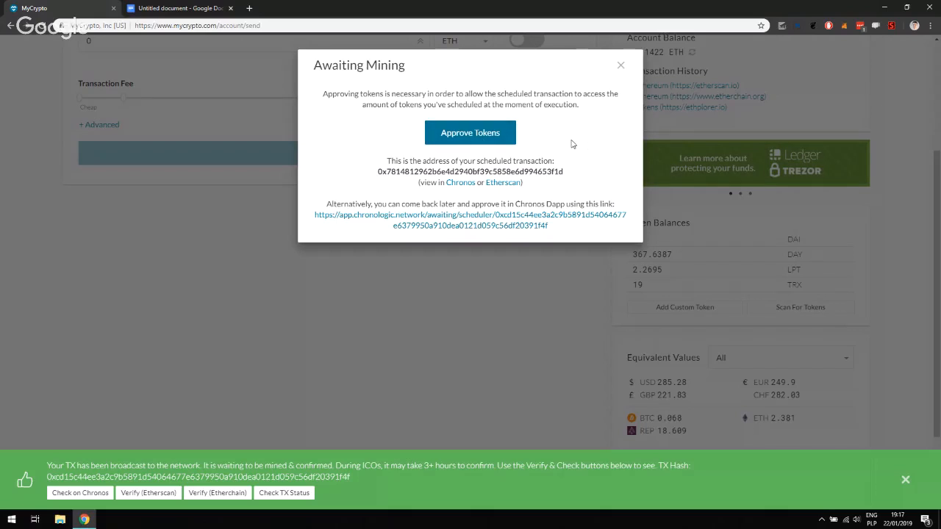
click(493, 140)
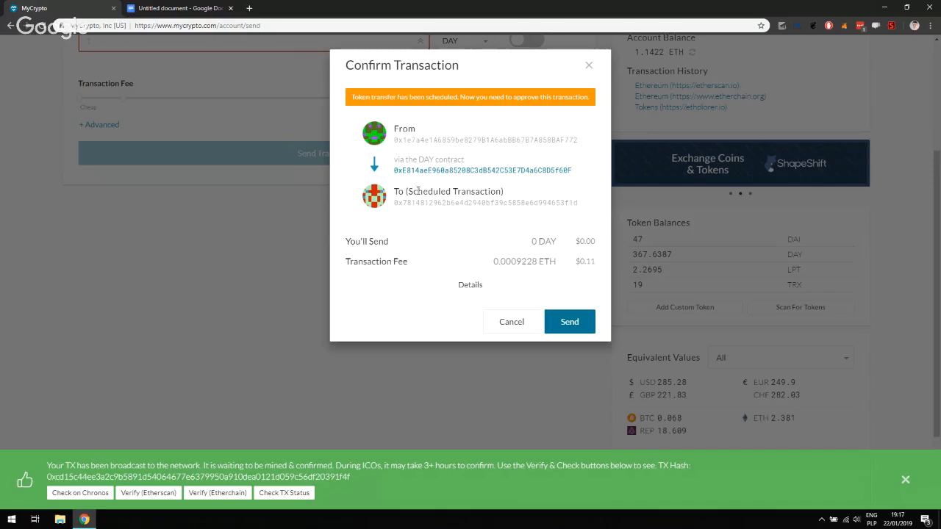
Verify the Scheduled Transaction recipient address and send the DAY approval to MetaMask for signing
drag(405, 191, 507, 201)
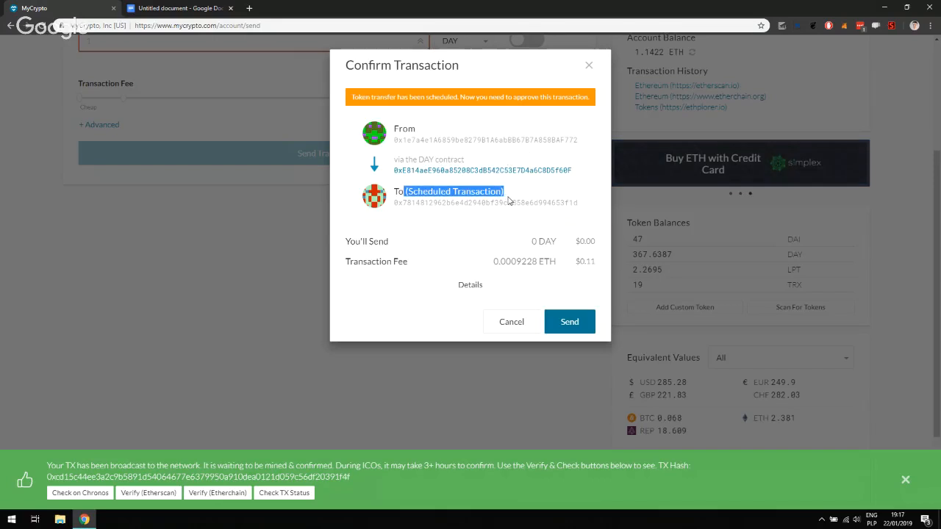
drag(404, 204, 418, 204)
click(431, 205)
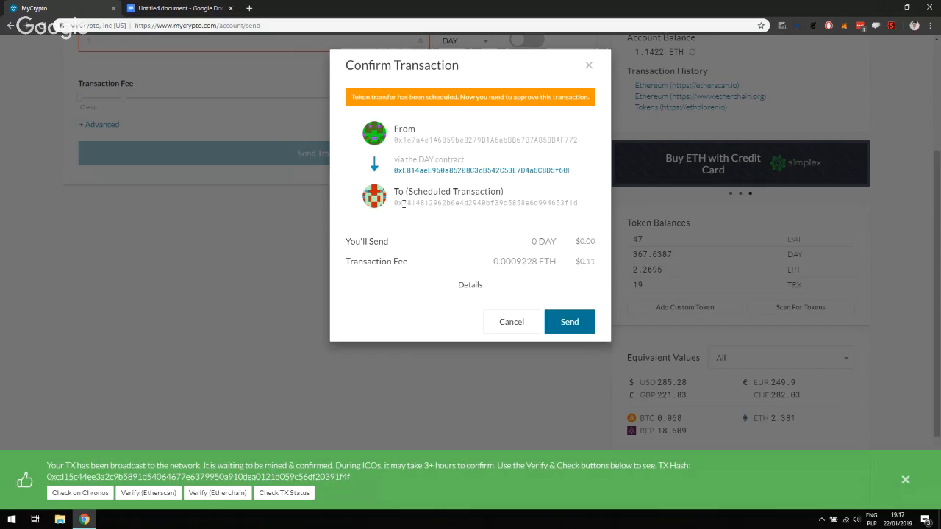
drag(403, 205, 418, 205)
click(446, 204)
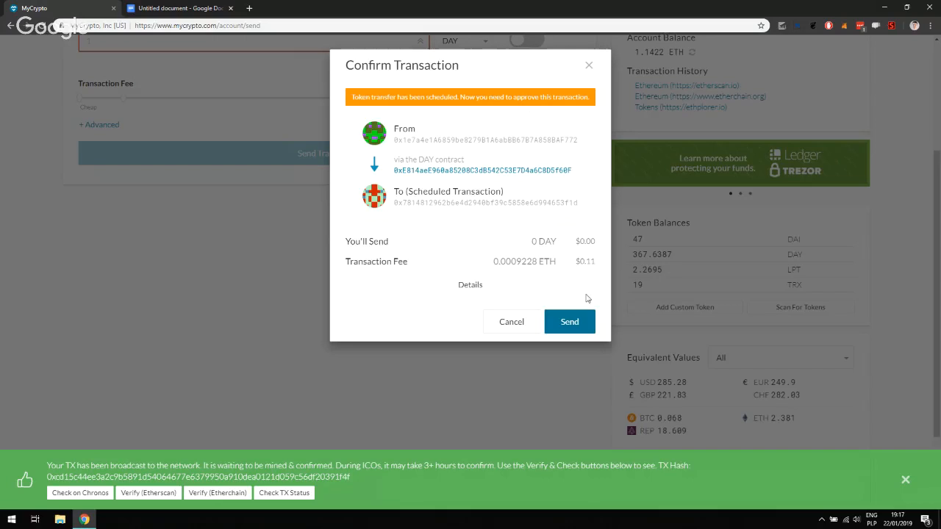
click(586, 322)
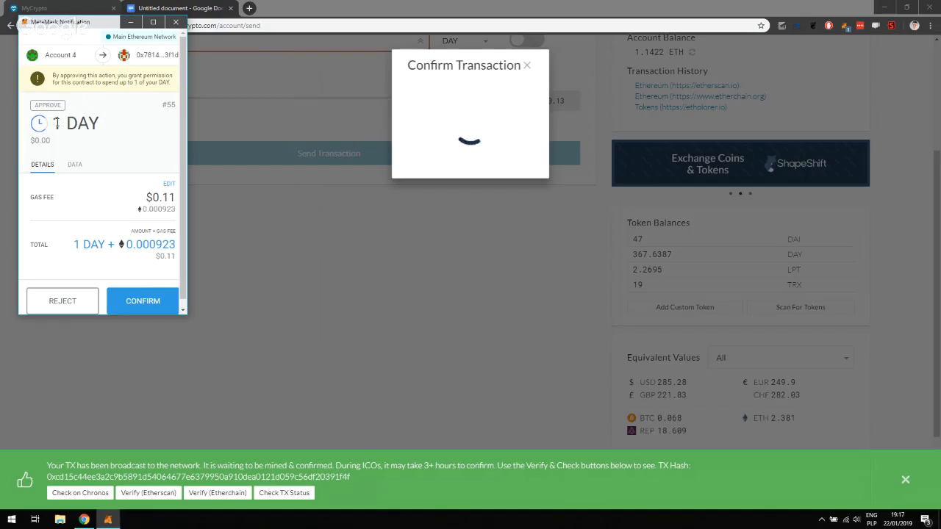
Review the 1 DAY spending allowance in MetaMask and confirm the approval transaction
drag(53, 123, 100, 127)
click(99, 128)
scroll(114, 132, down, 1)
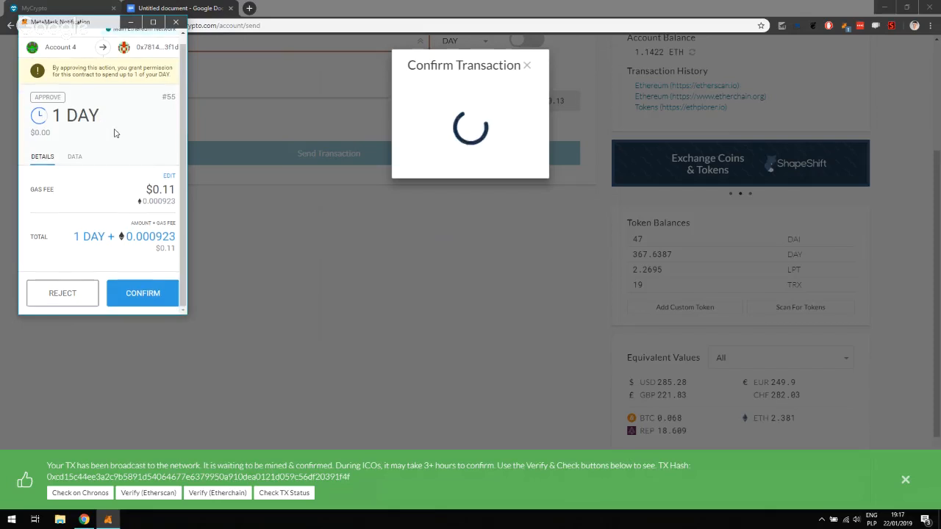
click(157, 294)
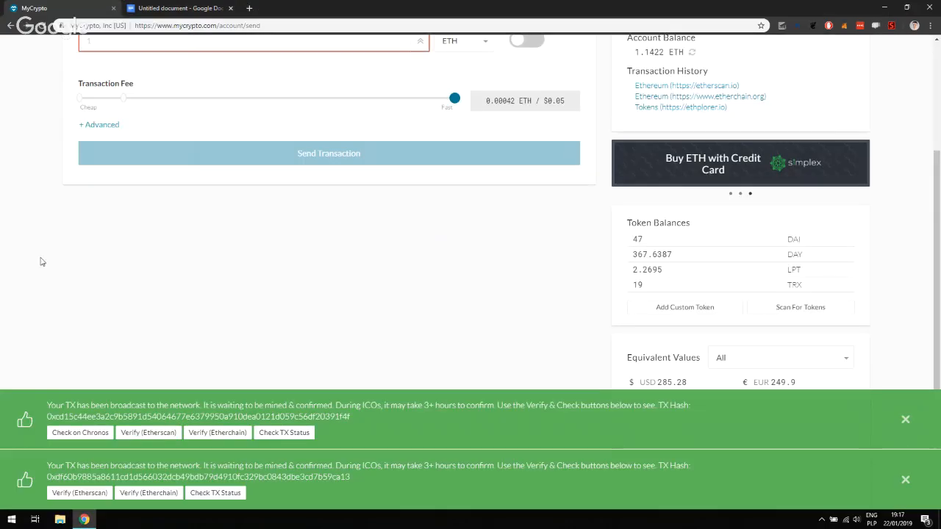
scroll(39, 258, up, 3)
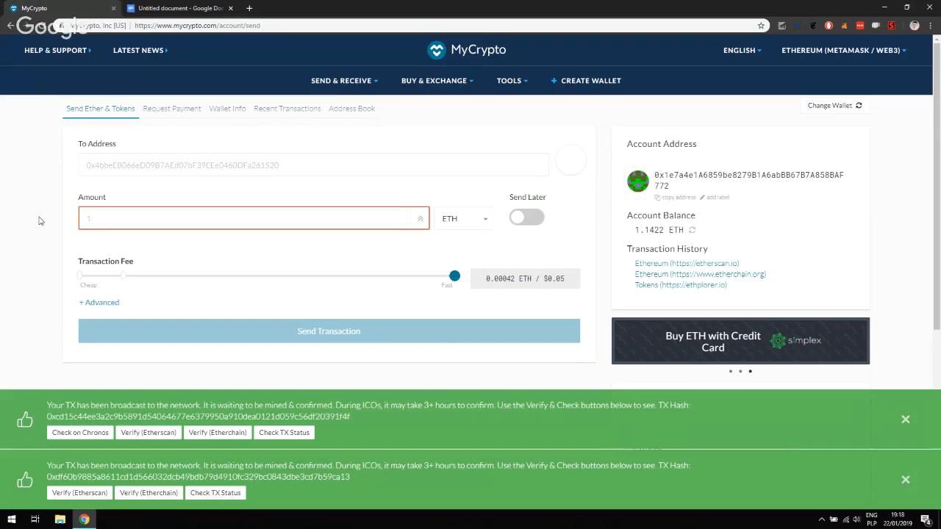
Open the approval transaction on Etherscan and inspect the approve call in its Input Data
click(79, 492)
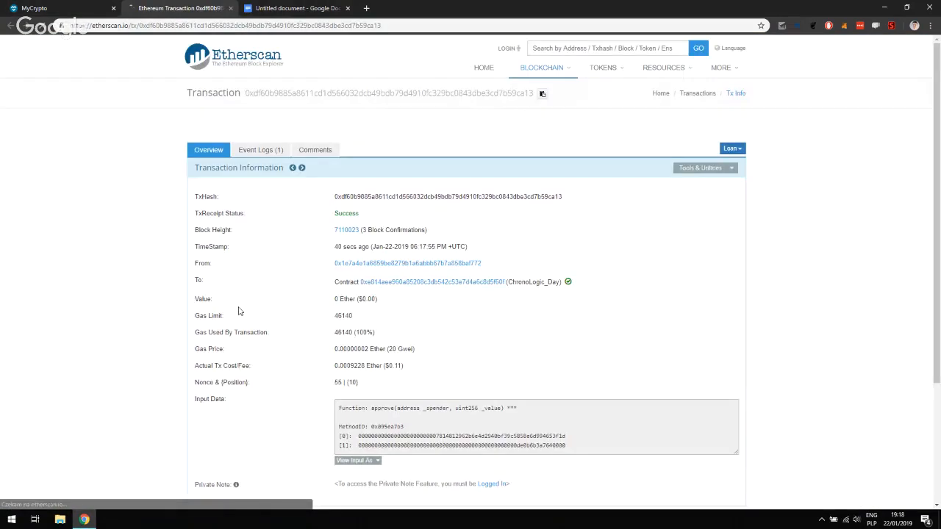
scroll(238, 311, down, 2)
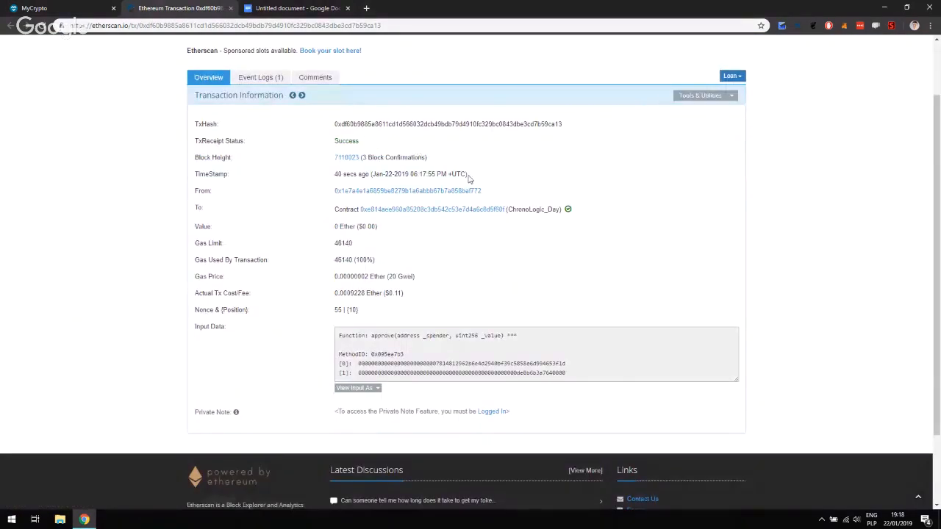
drag(371, 336, 394, 336)
click(392, 337)
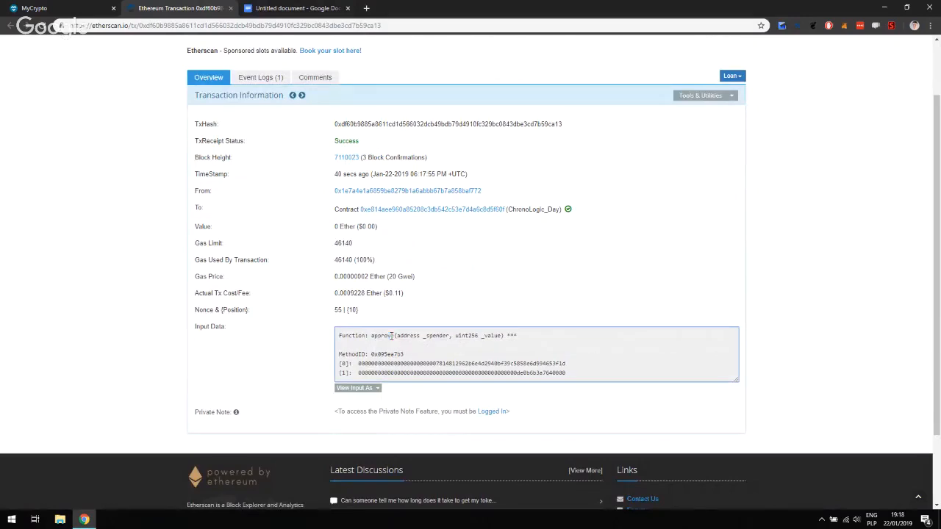
Return to MyCrypto and advance to the KEEP UP WITH CHRONOLOGIC slide
click(51, 6)
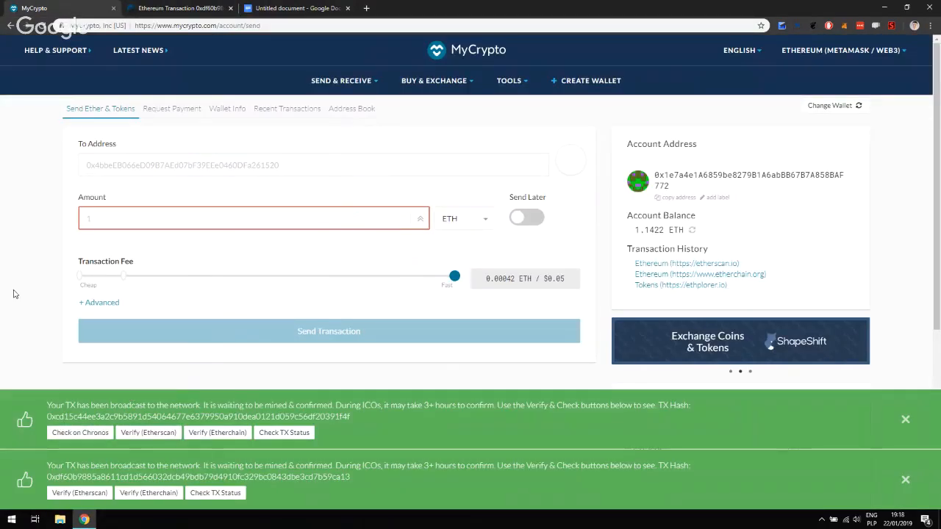
scroll(22, 280, down, 2)
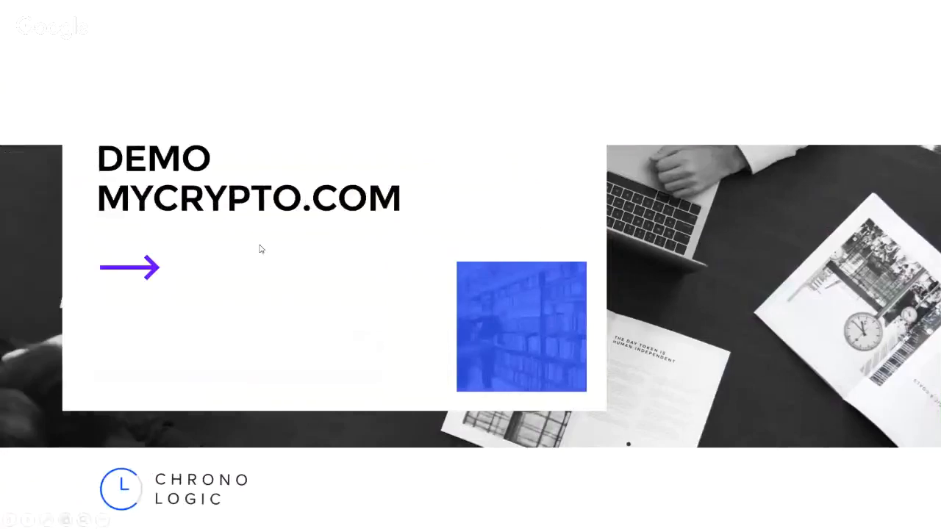
click(258, 245)
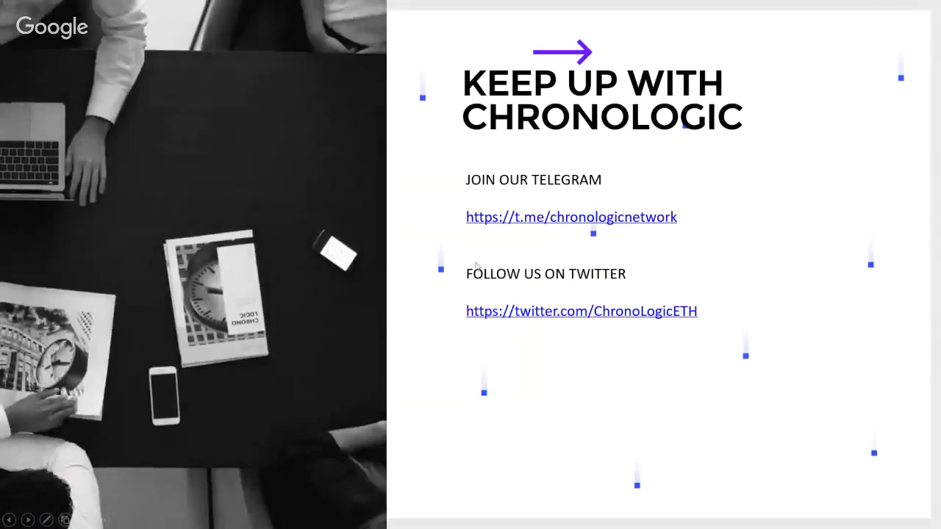